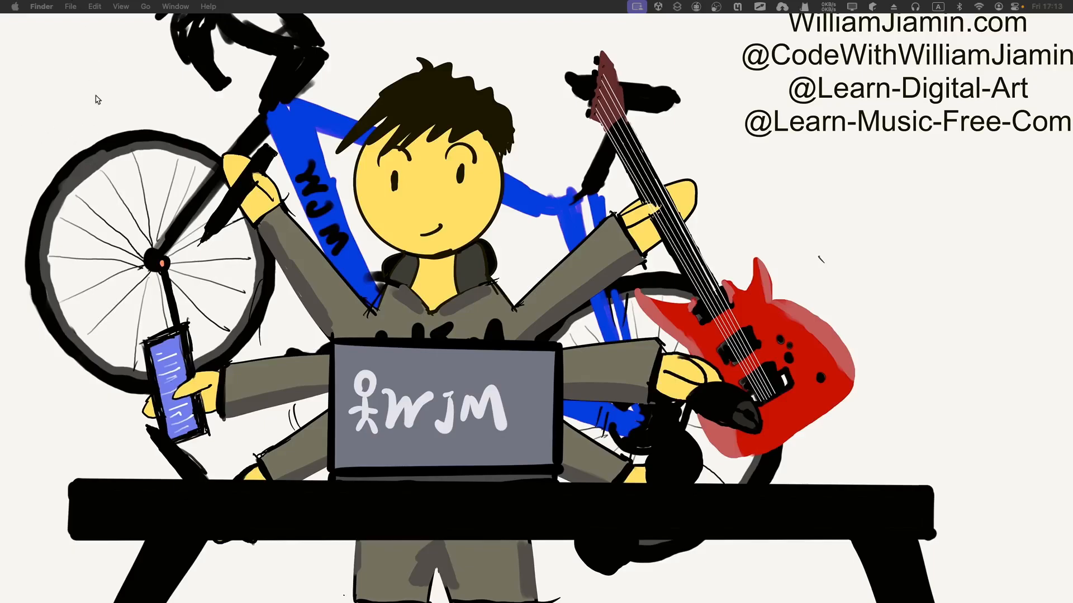
Switch to the Unity editor showing the SampleScene of MyFrist3DGame.
key(ctrl+Left)
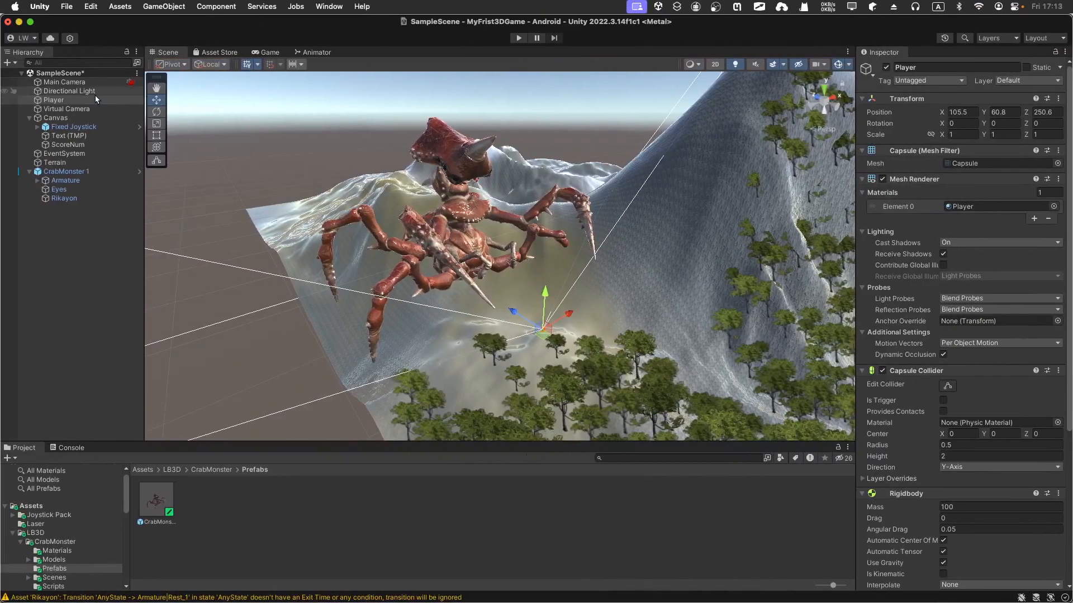
key(ctrl+Right)
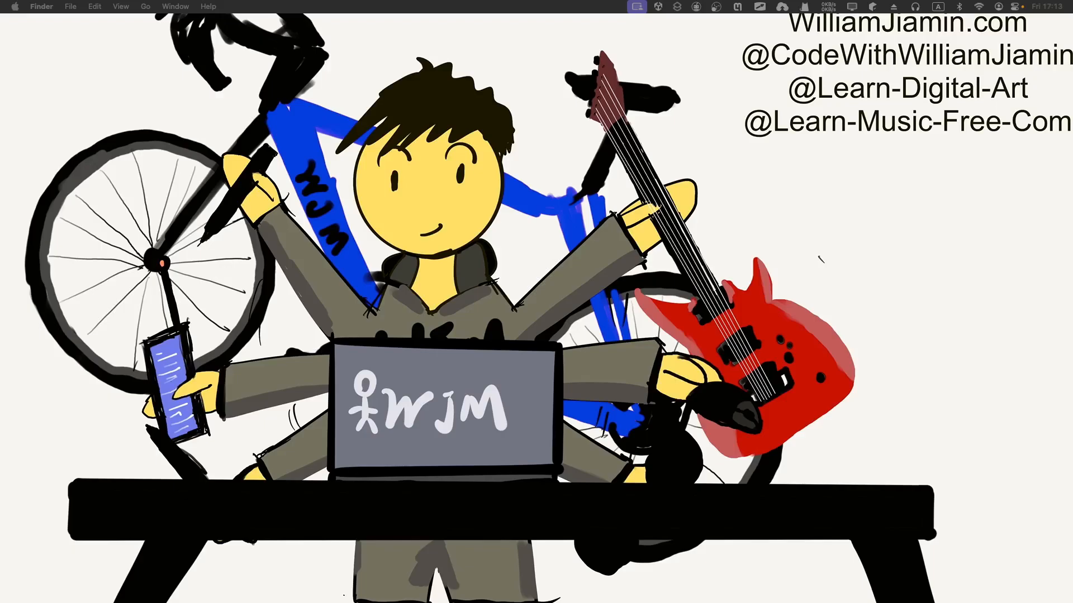
key(ctrl+Left)
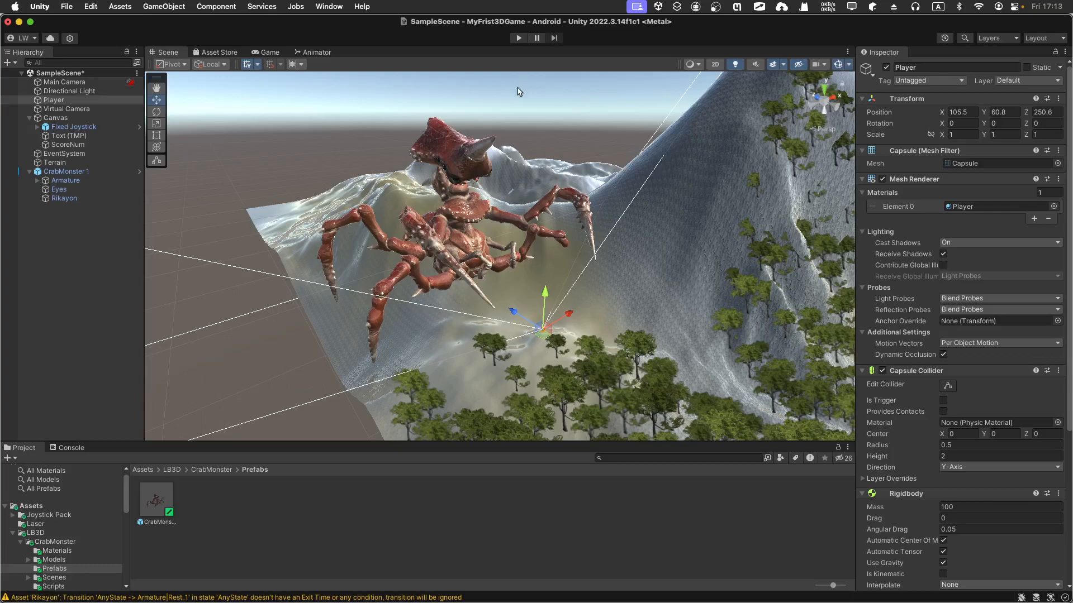
Look around the scene, examining the terrain, the forest and the crab monster from several viewpoints.
click(625, 251)
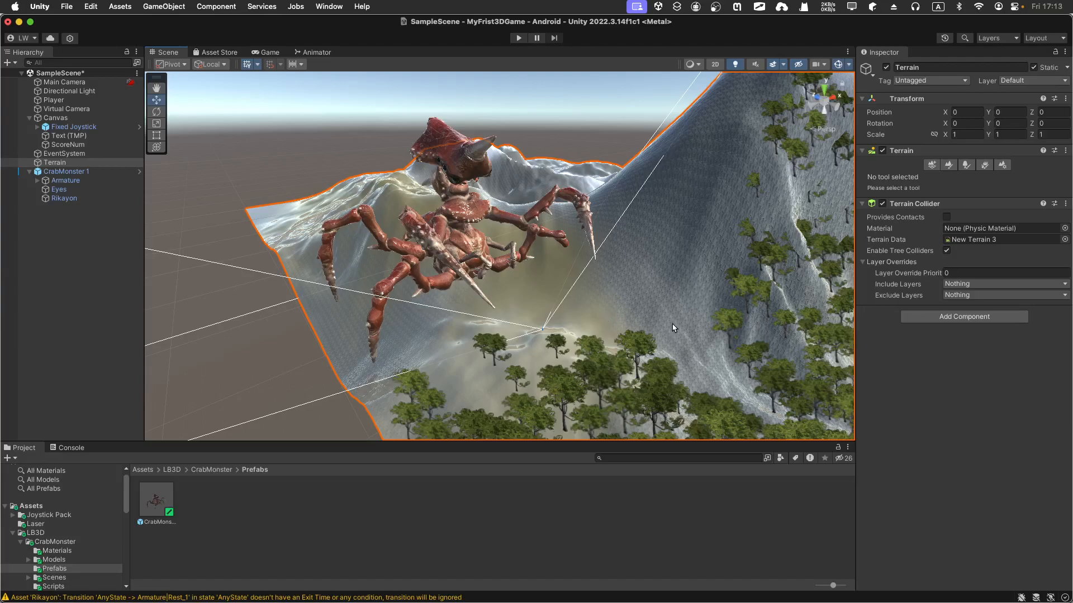
right_drag(672, 323, 645, 322)
right_drag(534, 305, 117, 236)
right_click(141, 230)
click(390, 230)
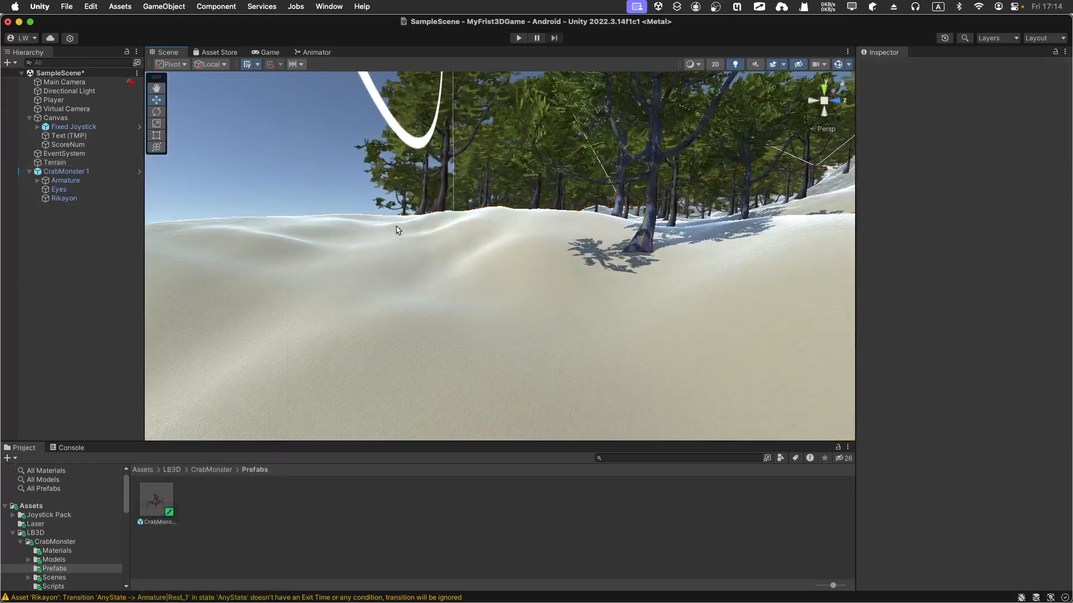
right_drag(390, 242, 846, 224)
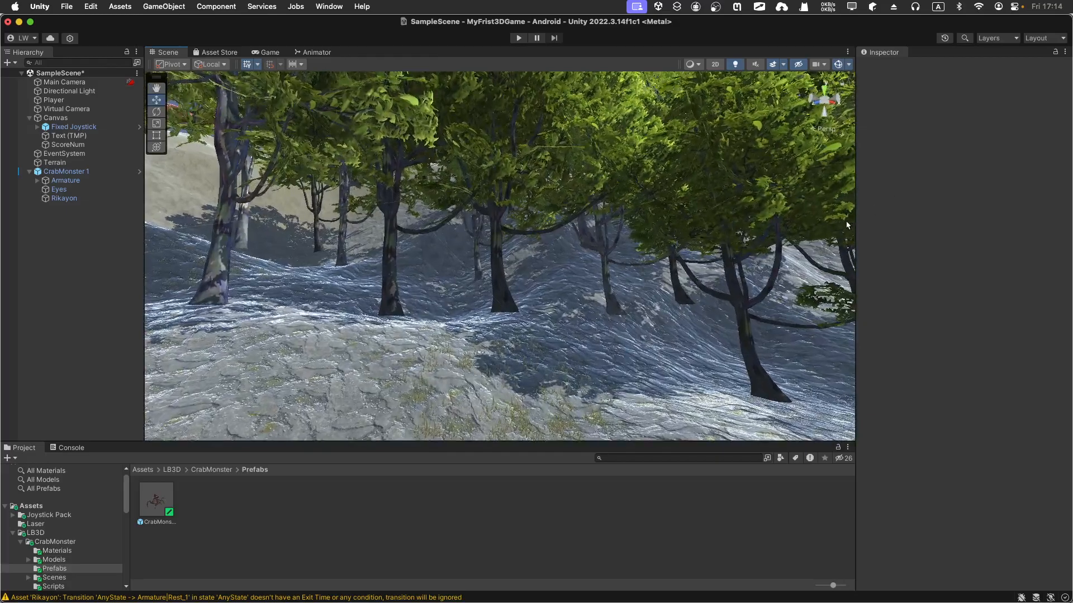
right_drag(649, 312, 192, 367)
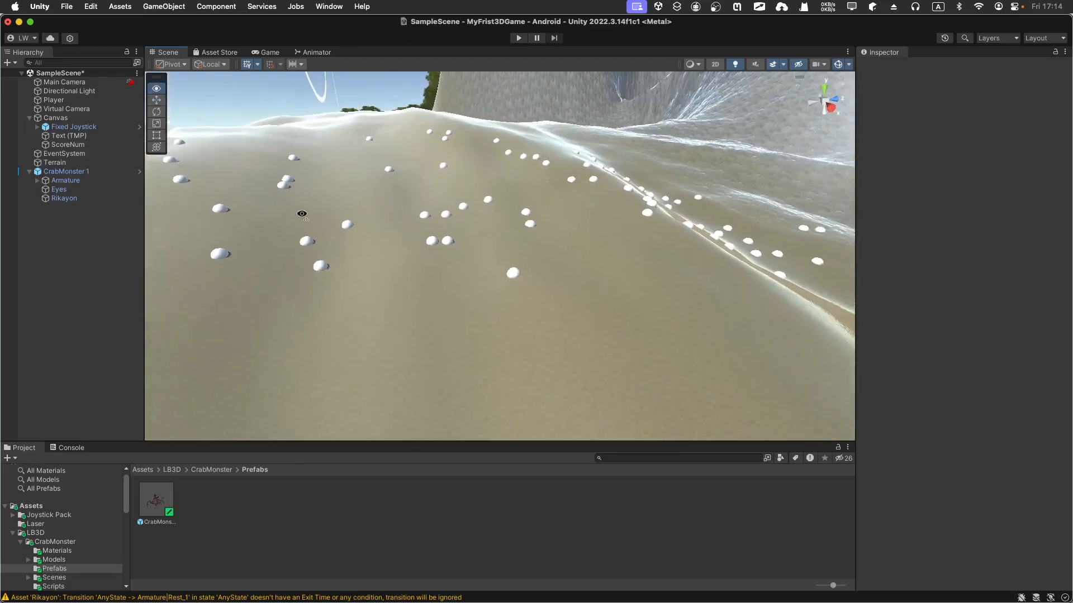
mouse_move(310, 218)
right_down()
mouse_move(300, 192)
mouse_move(311, 163)
mouse_move(299, 223)
right_up()
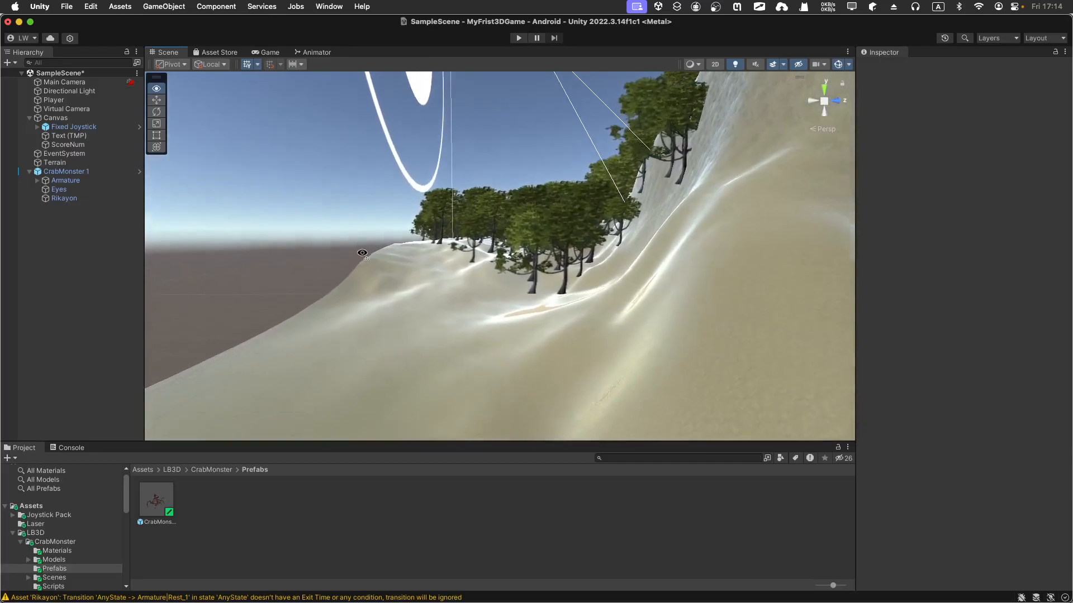
right_drag(392, 246, 434, 290)
right_drag(537, 233, 495, 336)
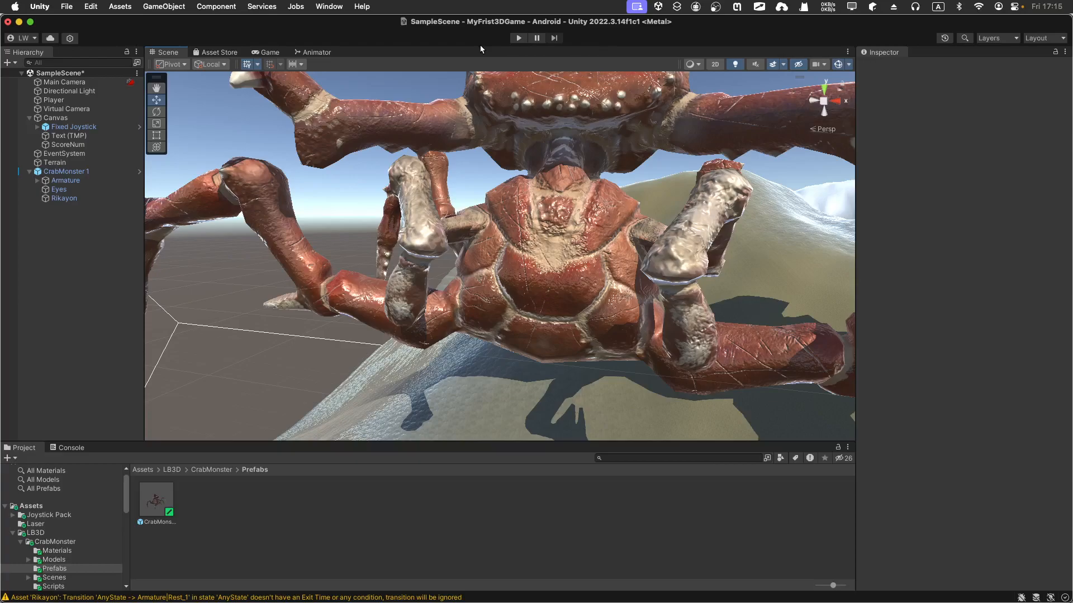
right_drag(476, 188, 521, 143)
key(s)
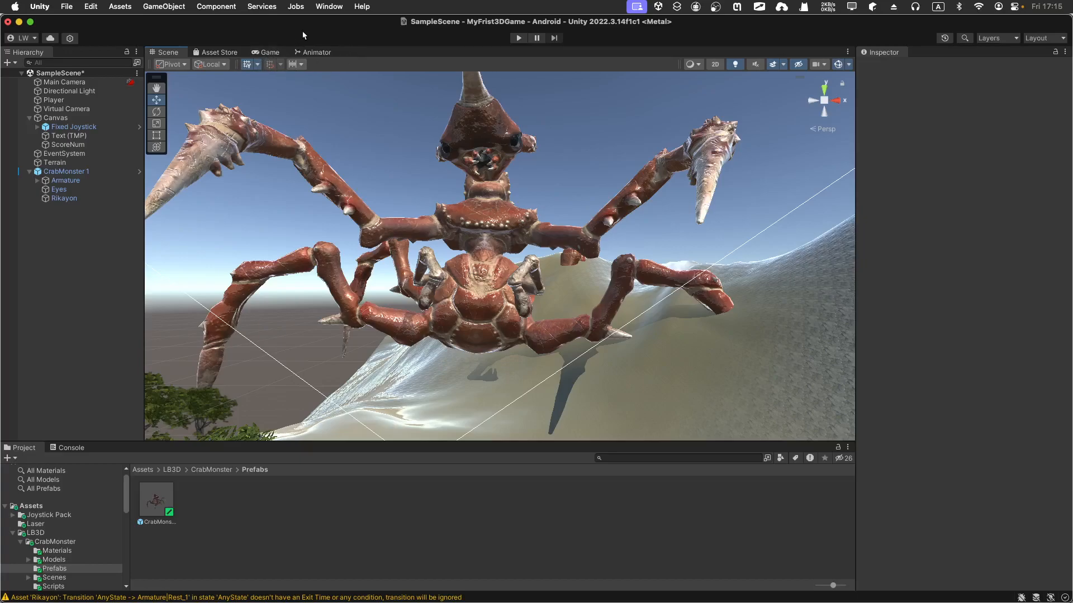
Open the Timeline window, dock it beside the Console and enlarge that area to about half the editor's height.
click(329, 7)
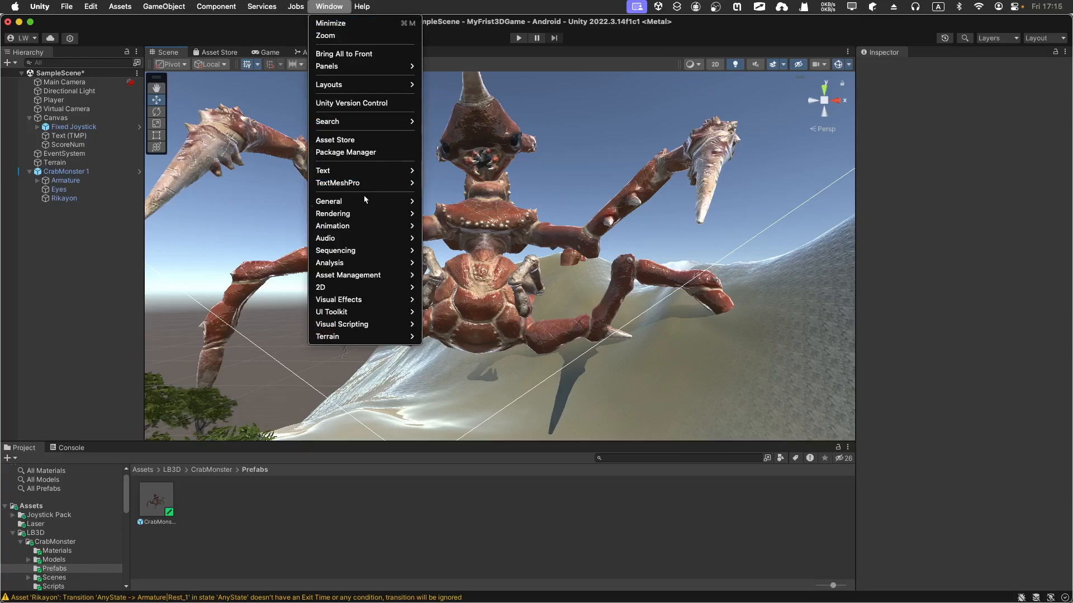
mouse_move(373, 255)
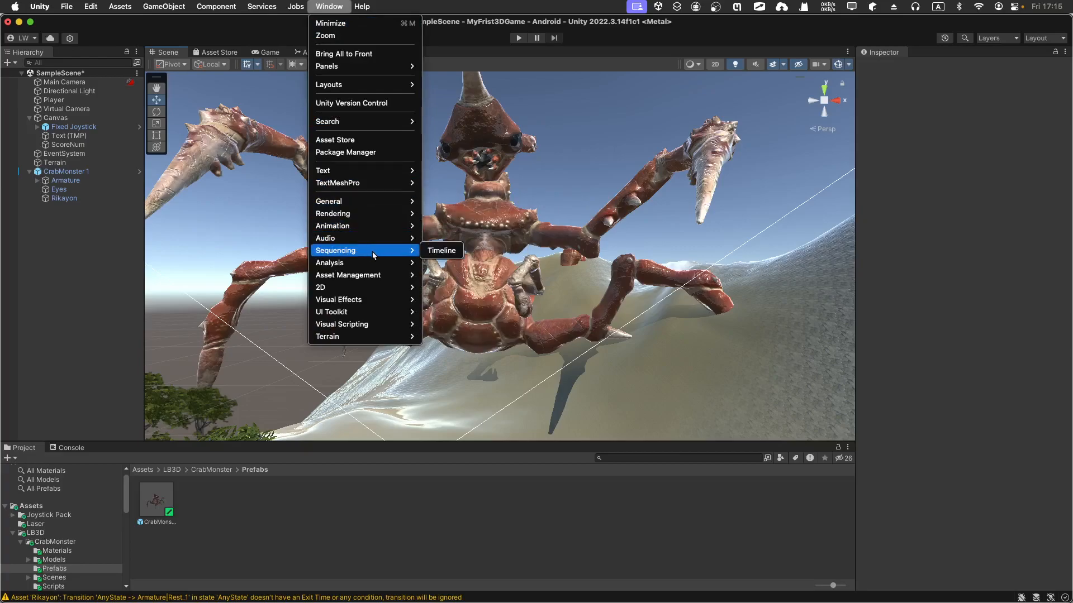
click(430, 252)
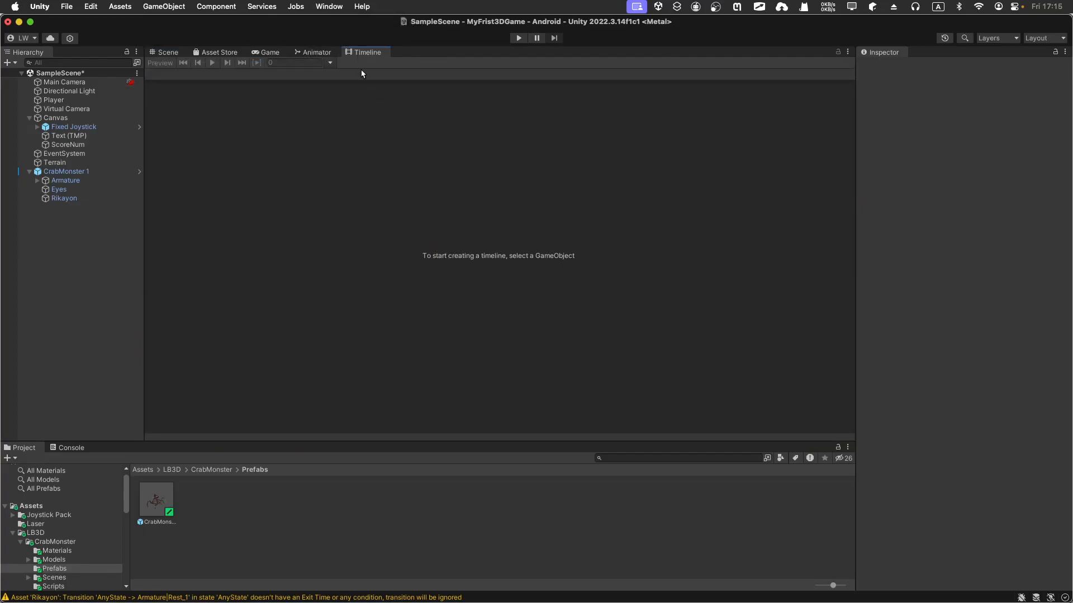
drag(367, 52, 287, 365)
drag(171, 317, 153, 455)
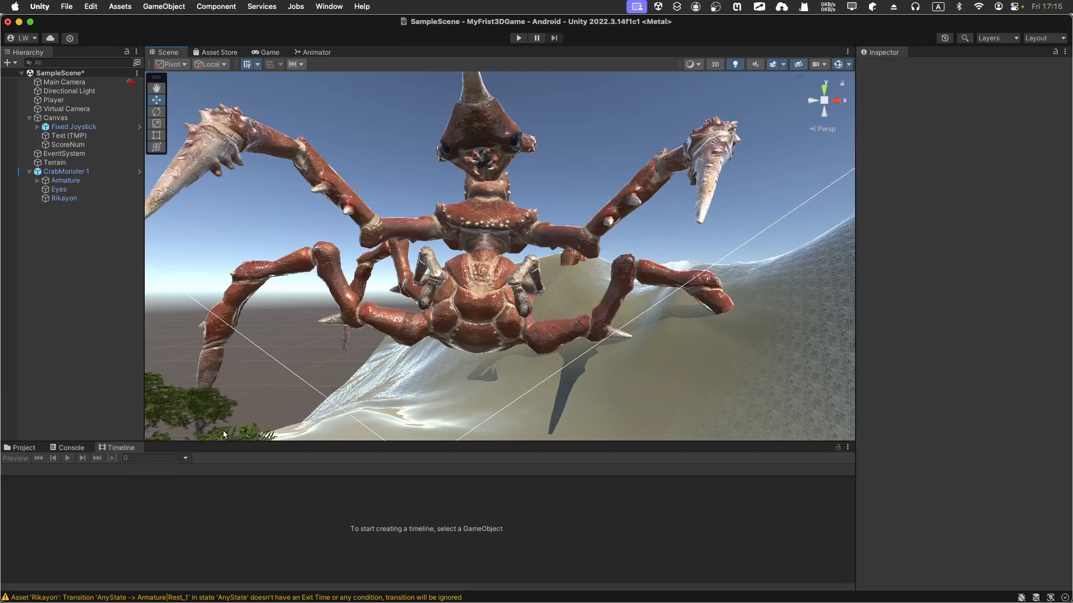
drag(226, 441, 241, 315)
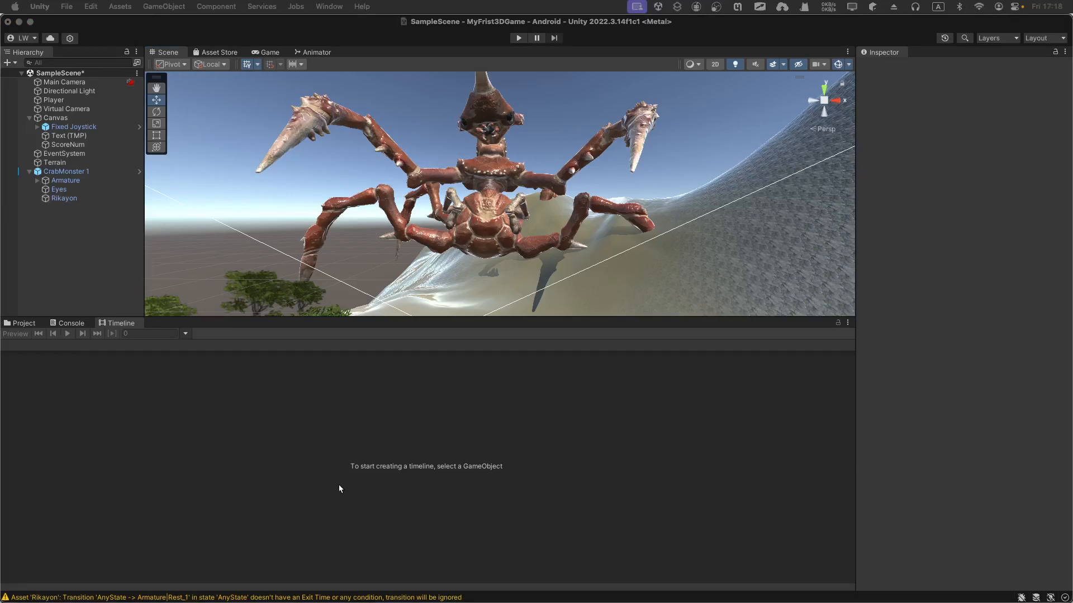
Create an empty game object at the root of the scene and name it Timeline.
right_click(75, 242)
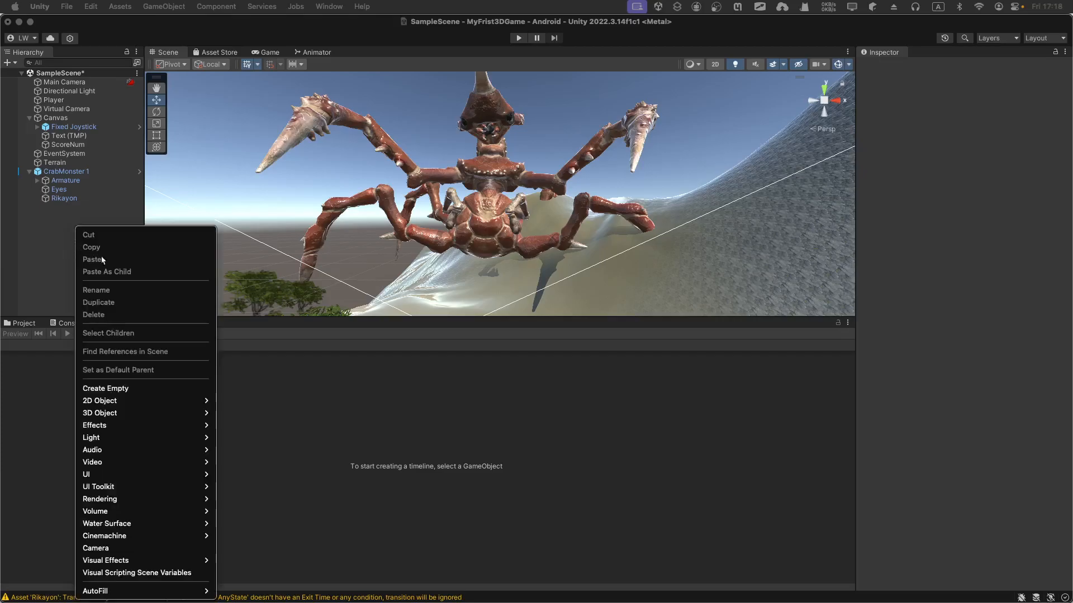
click(175, 393)
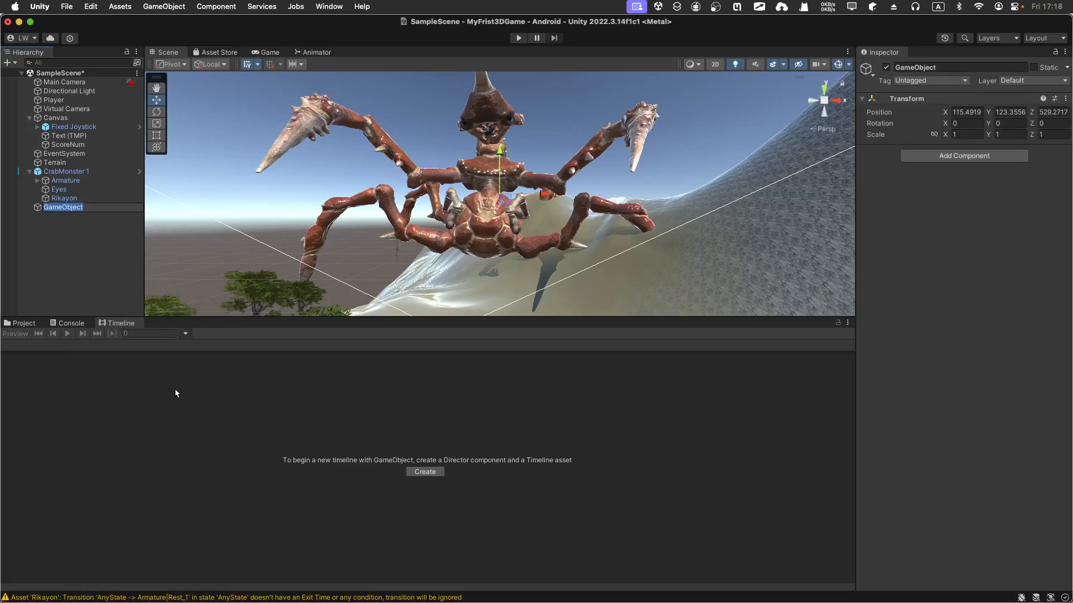
text(Timeline)
key(Return)
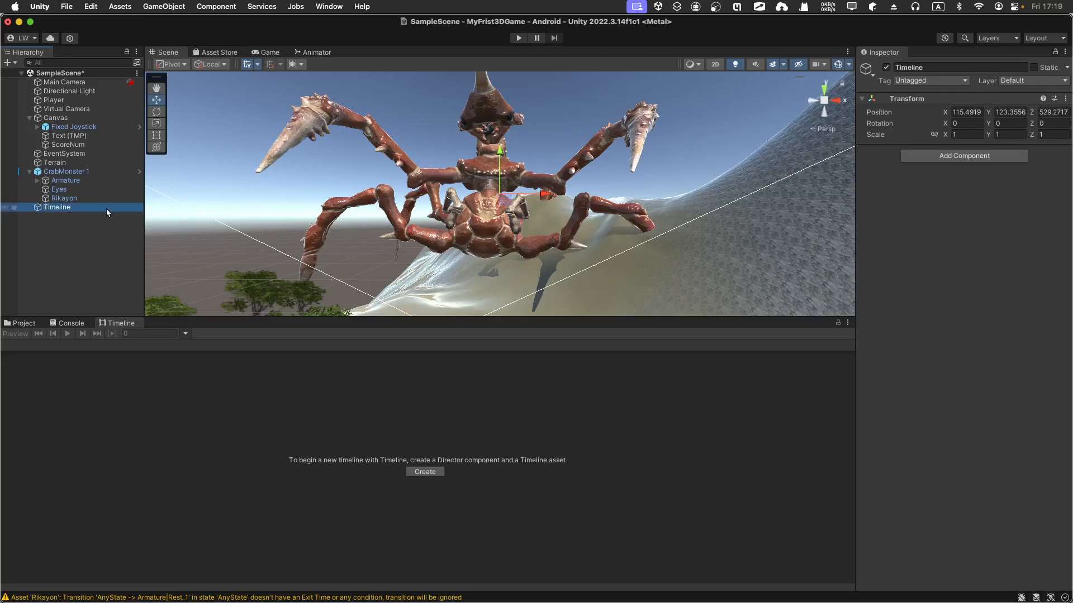
Create a Director component and a timeline asset for the Timeline object, saved as Timeline.playable in the Prefabs folder.
click(69, 209)
click(437, 474)
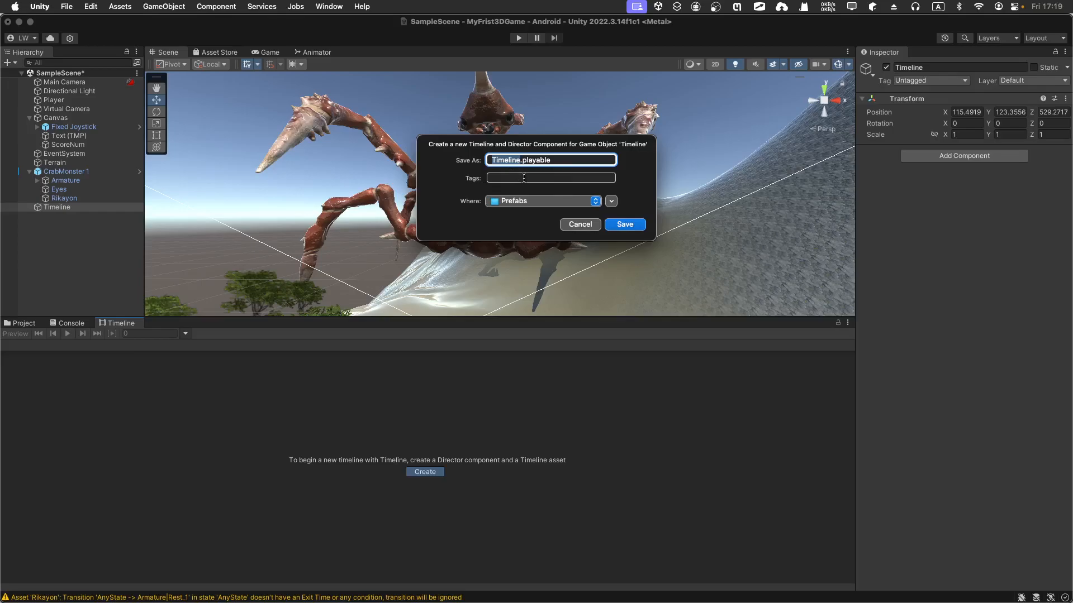
click(623, 225)
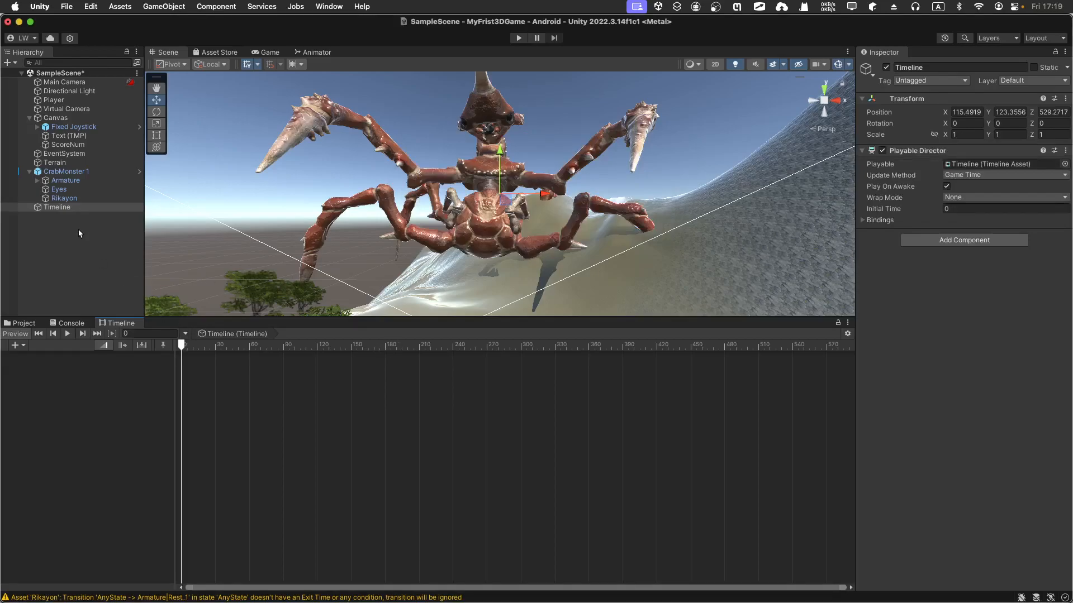
Compare what the Timeline window shows for the Timeline object and for other scene objects such as ScoreNum, Eyes and Virtual Camera.
click(72, 199)
click(74, 208)
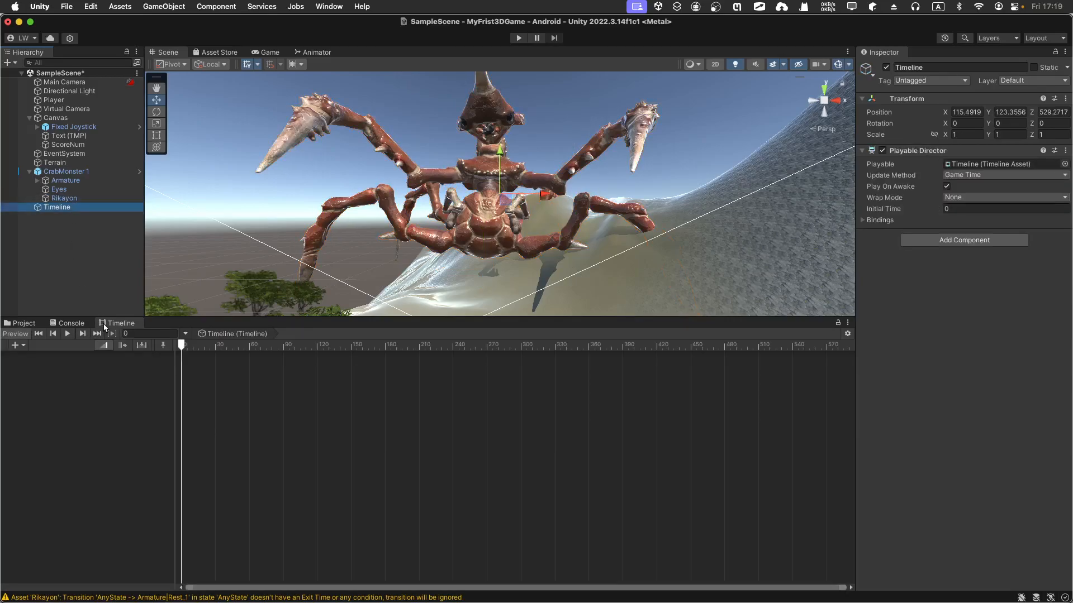
click(49, 120)
click(53, 128)
click(57, 145)
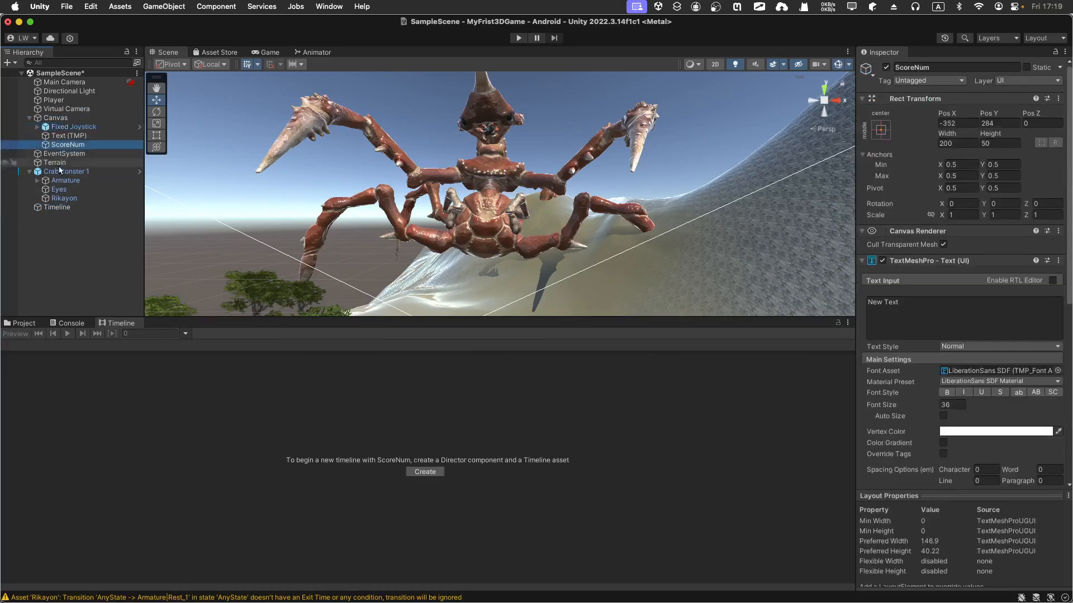
click(60, 172)
click(59, 190)
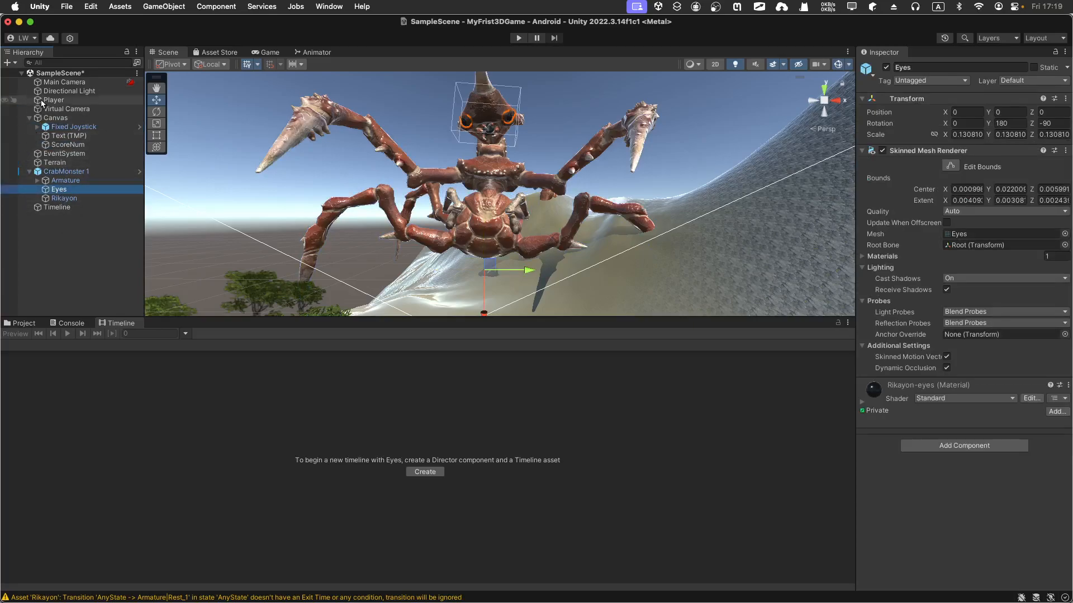
click(62, 209)
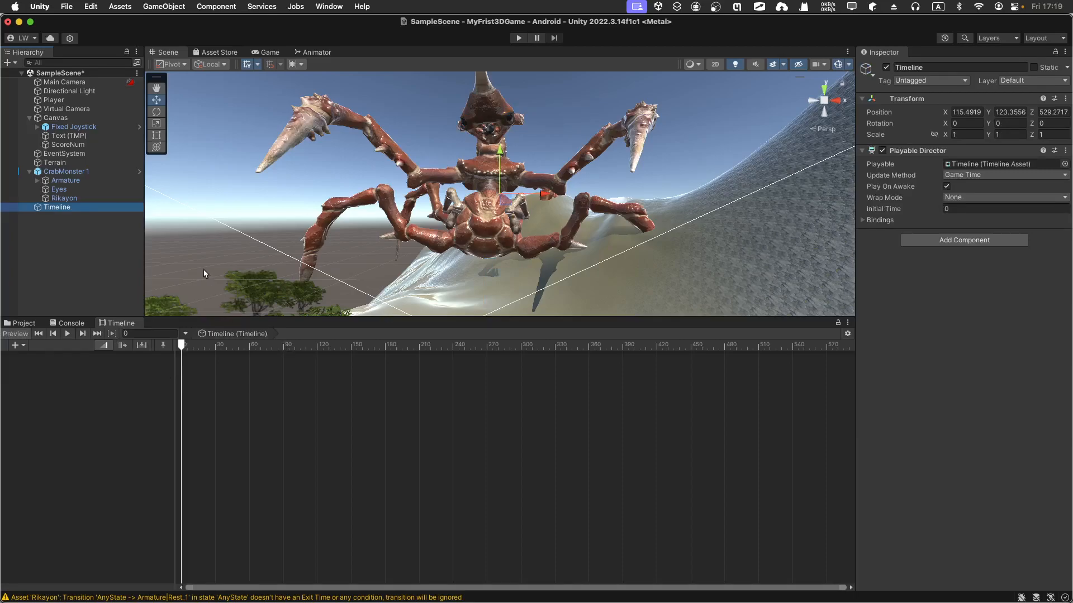
click(92, 111)
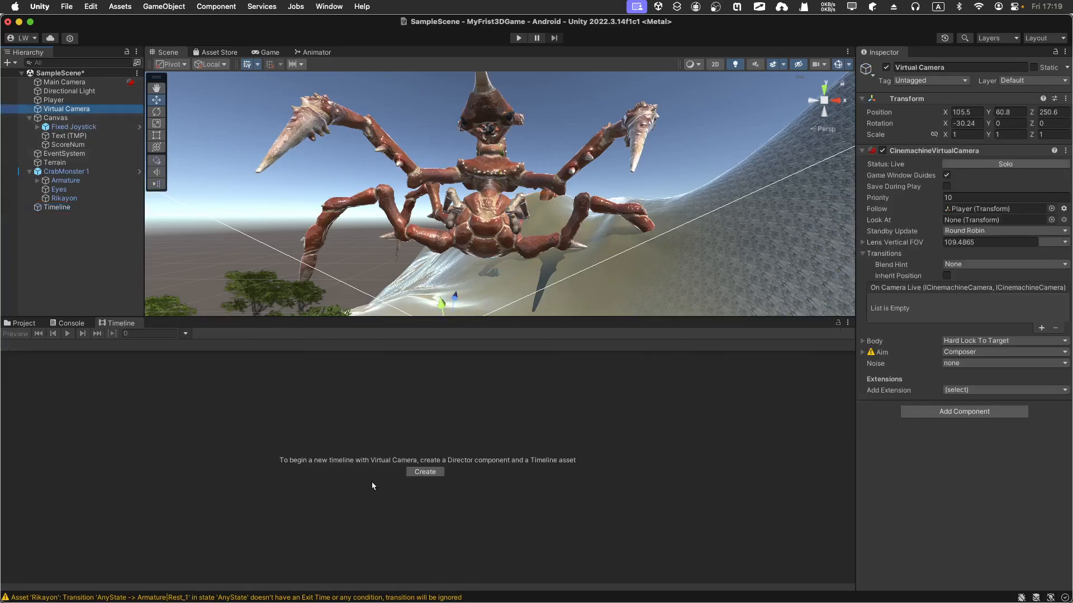
click(54, 209)
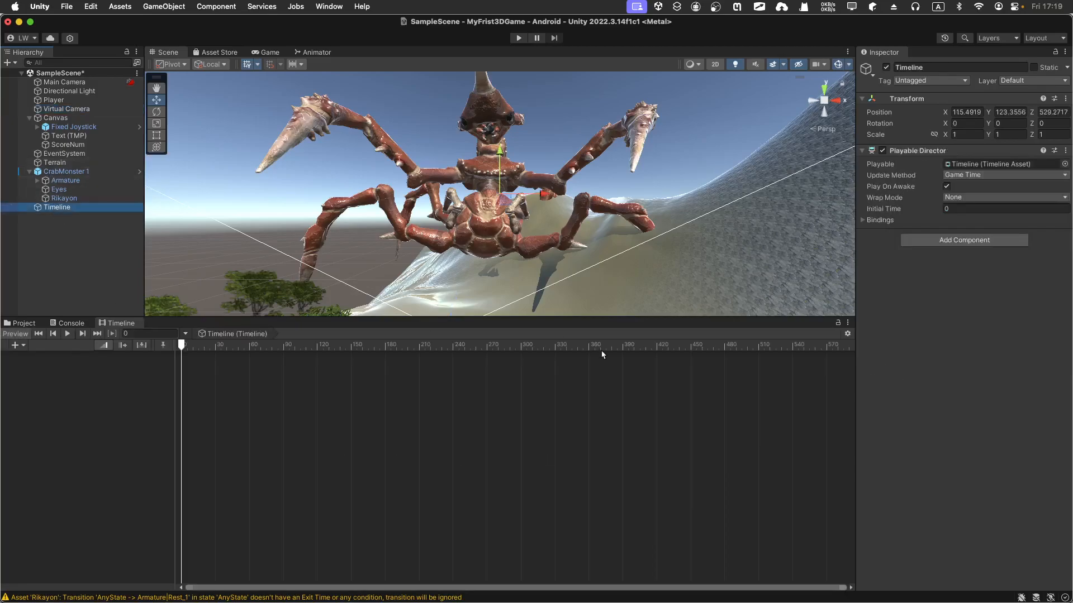
Lock the Timeline window to the Timeline object and set its time ruler to seconds.
click(837, 324)
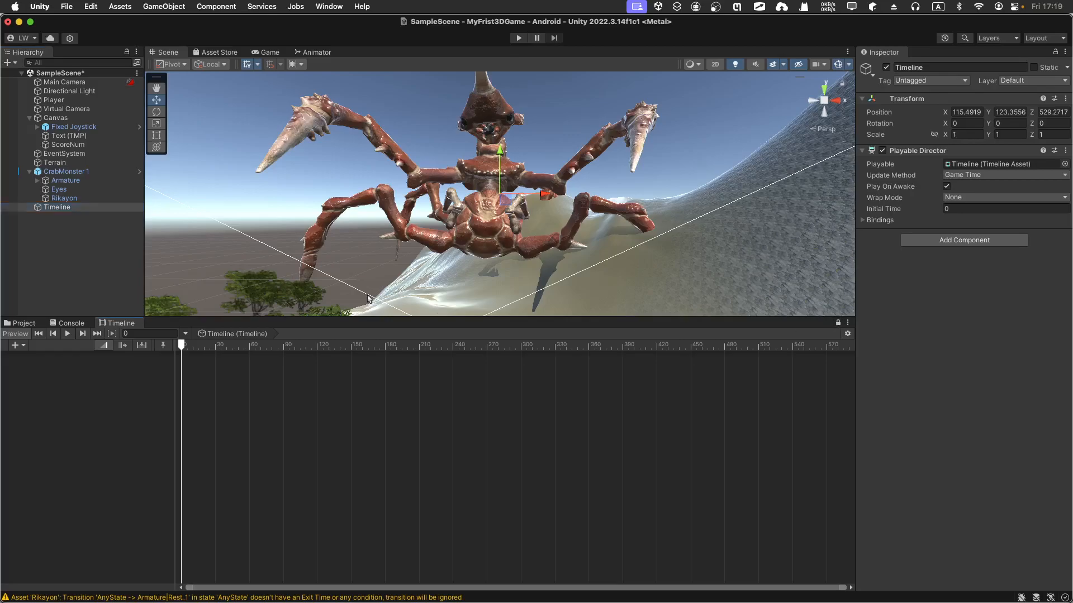
click(58, 190)
click(64, 172)
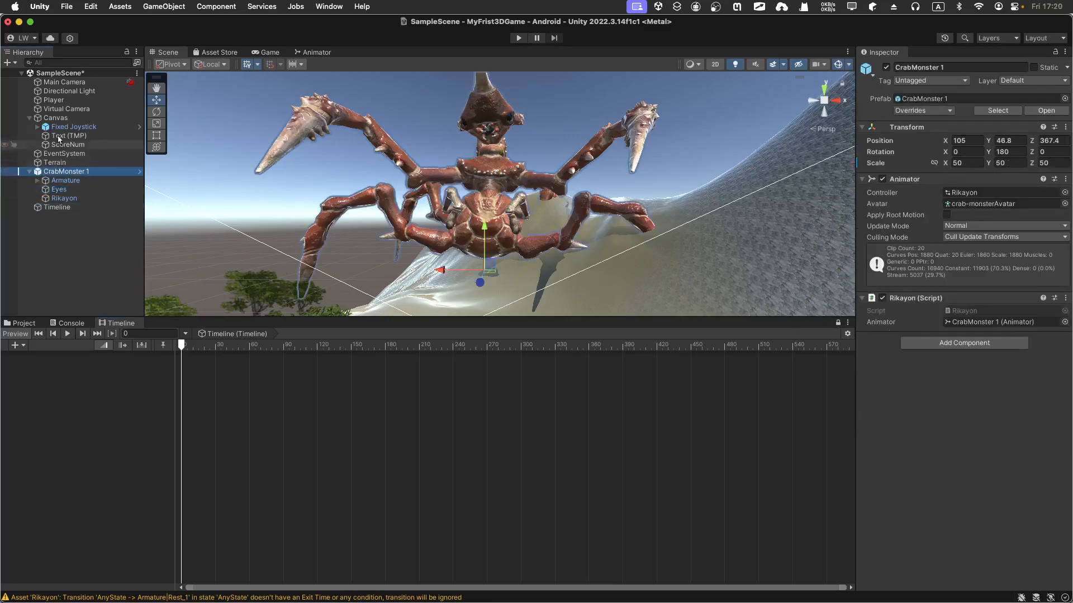
click(55, 118)
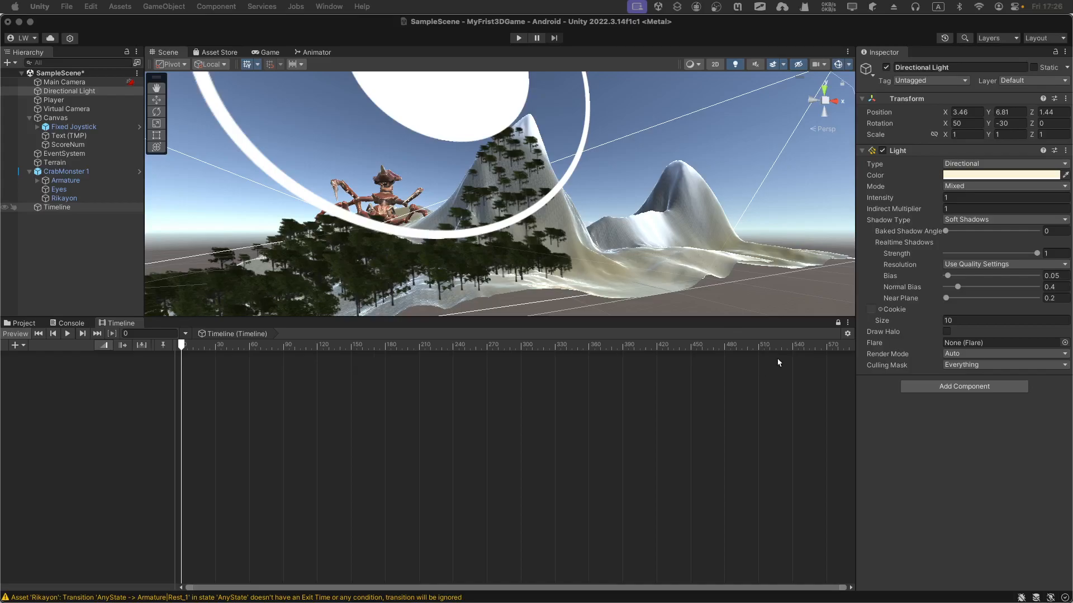
click(846, 334)
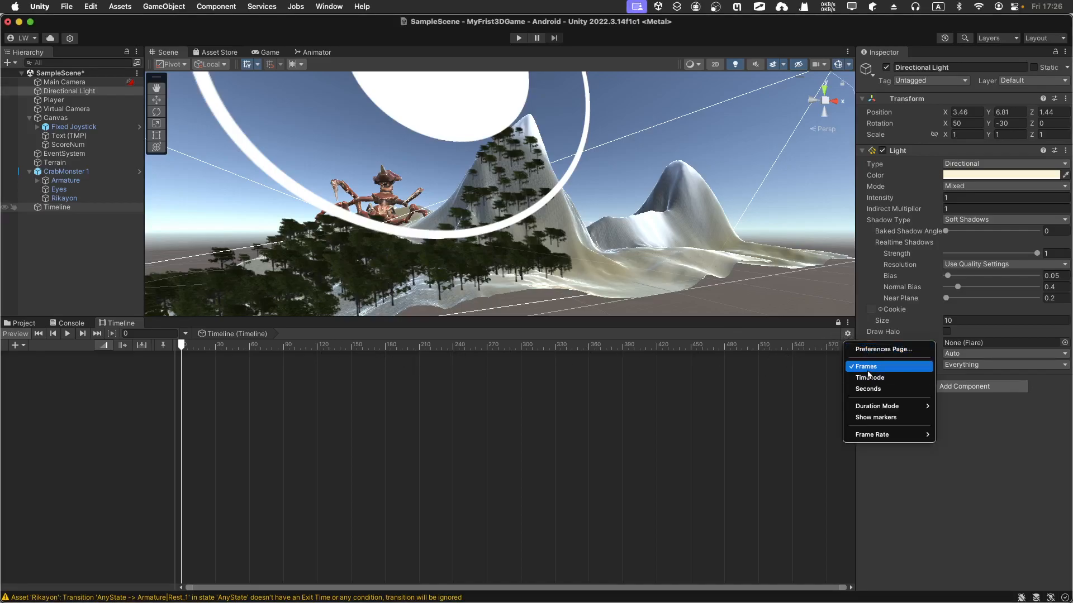
click(868, 389)
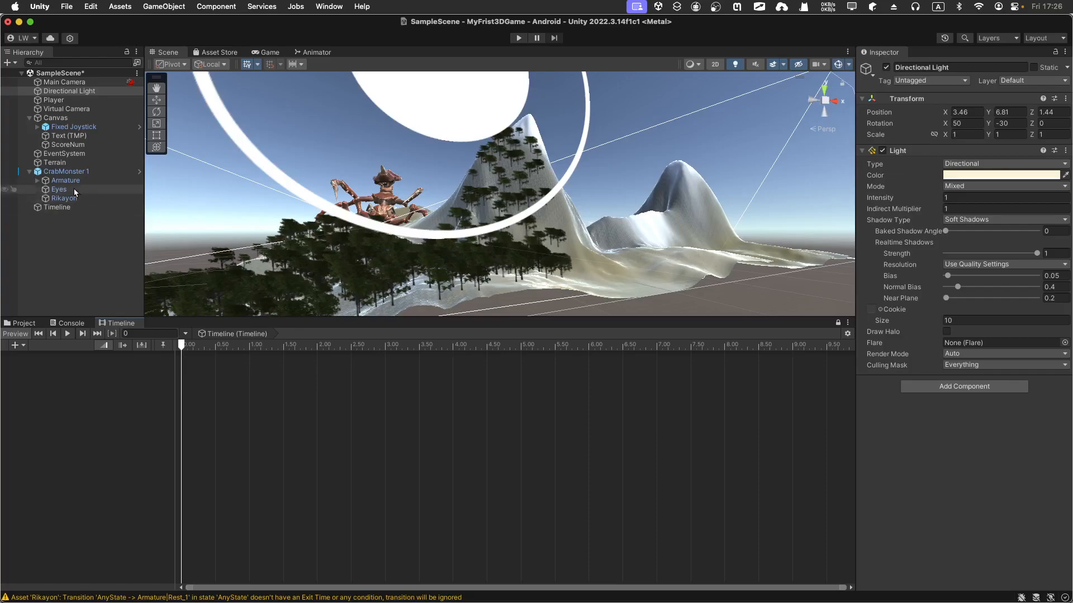
Collapse the CrabMonster 1 hierarchy and delete the Fixed Joystick from the Canvas.
click(30, 172)
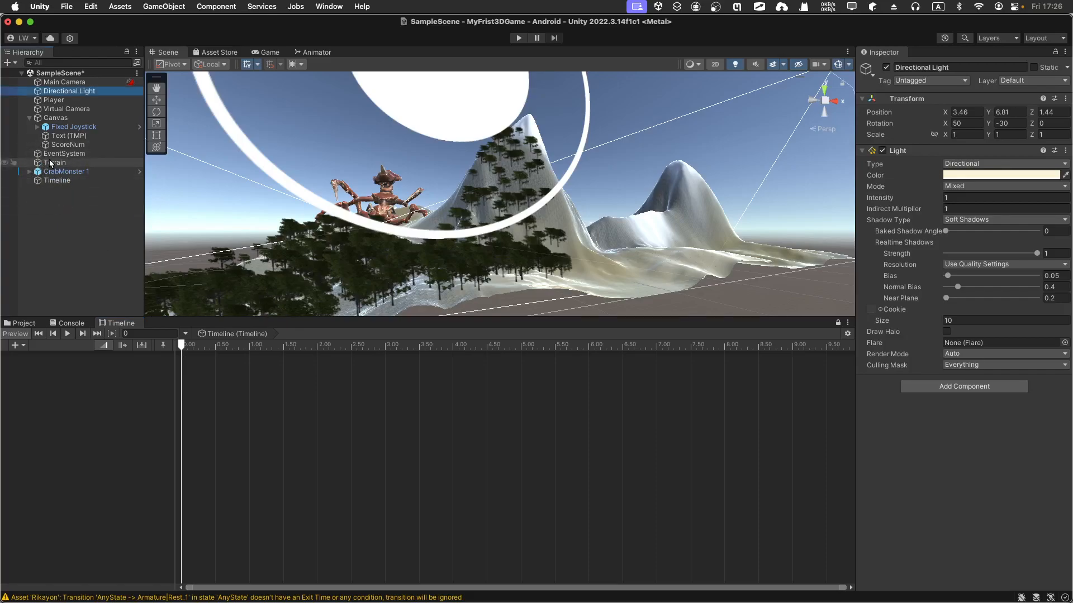
click(46, 127)
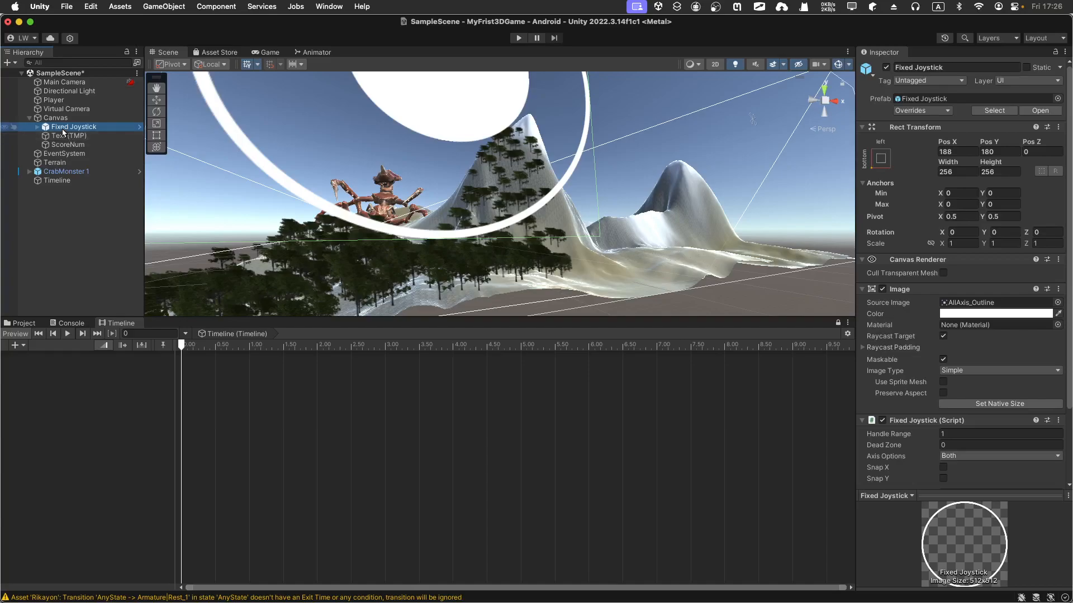
right_click(63, 132)
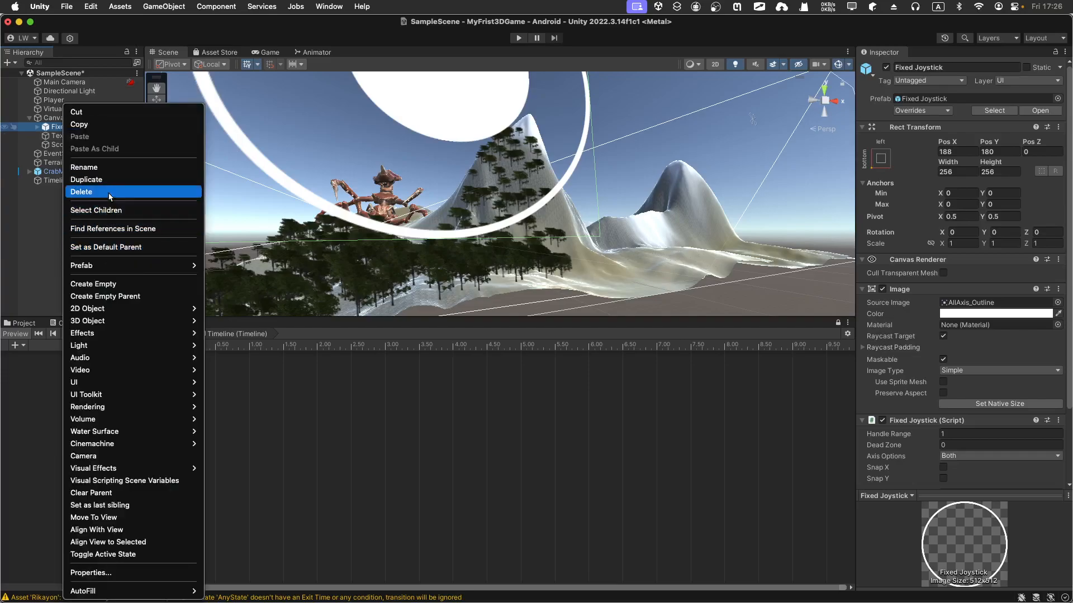
click(129, 191)
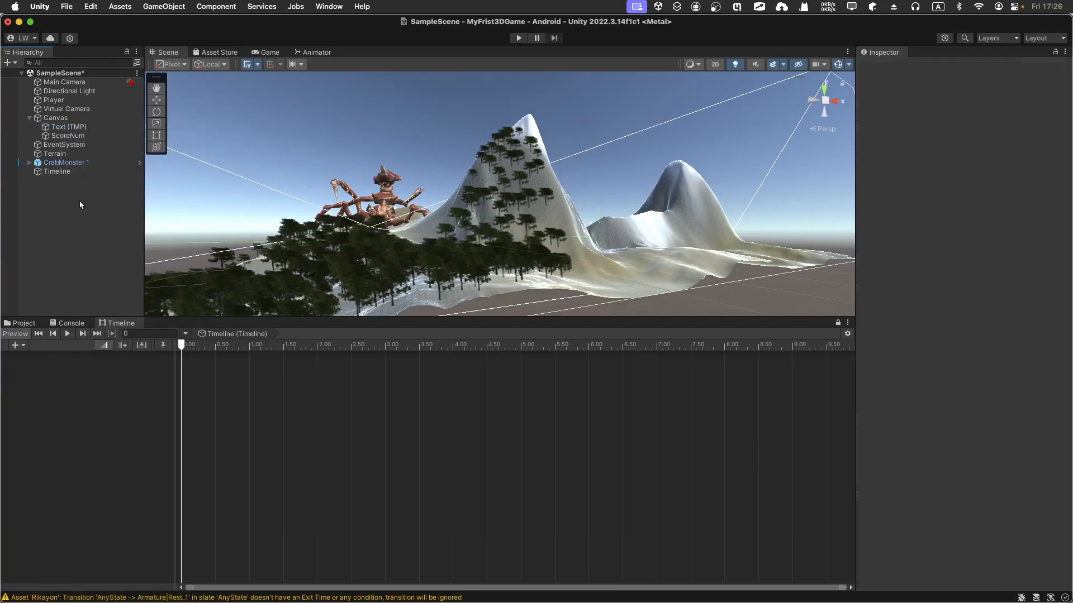
Delete the Canvas and its child text objects from the scene.
click(64, 118)
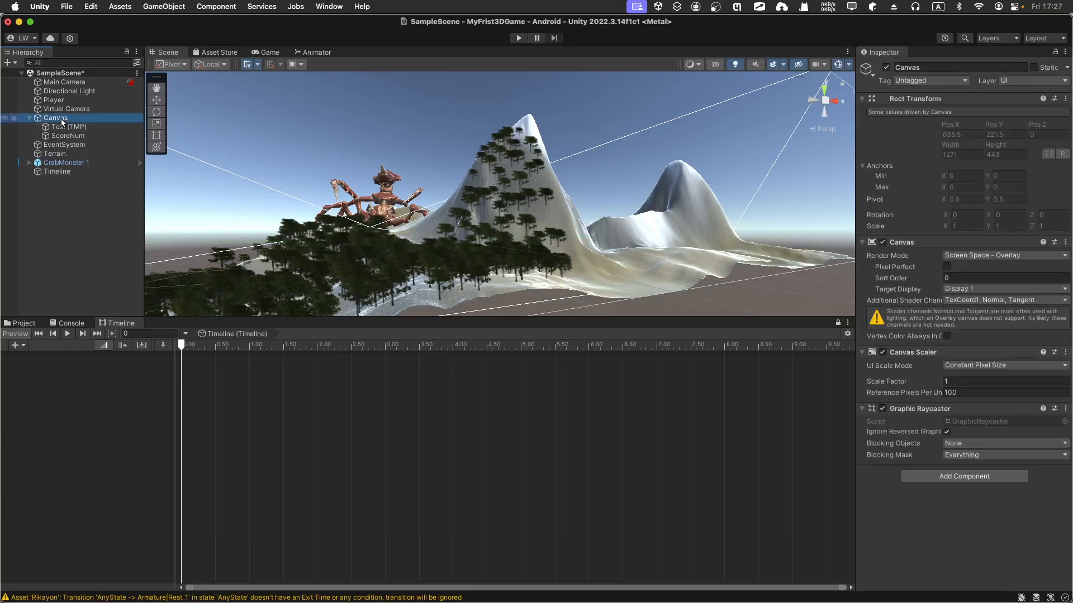
right_click(62, 121)
click(92, 200)
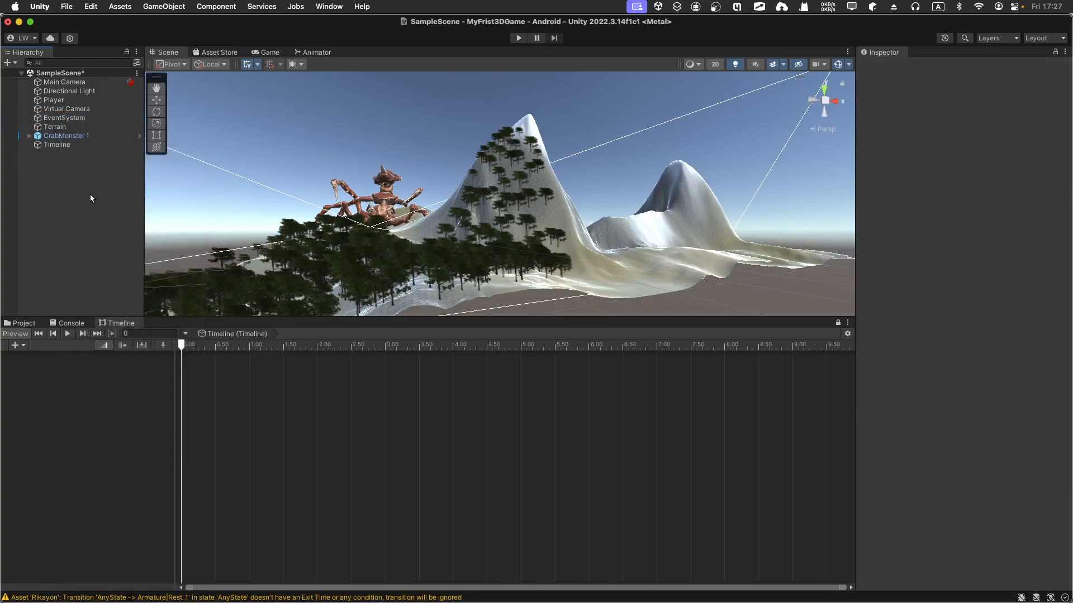
Show the project's Assets folder and delete the Virtual Camera from the scene.
click(24, 324)
click(146, 347)
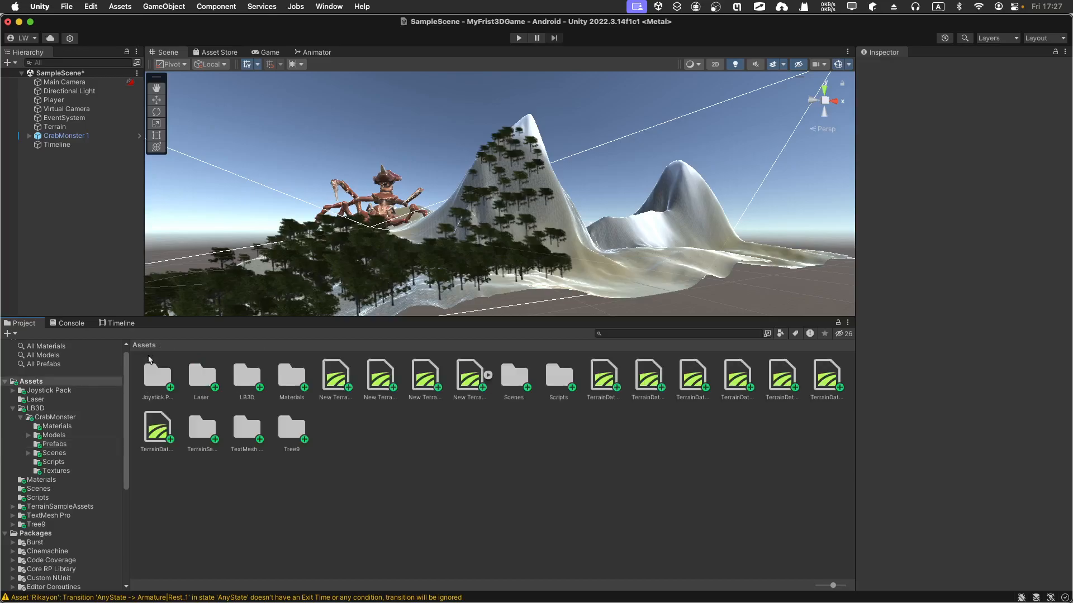
click(81, 110)
right_click(81, 114)
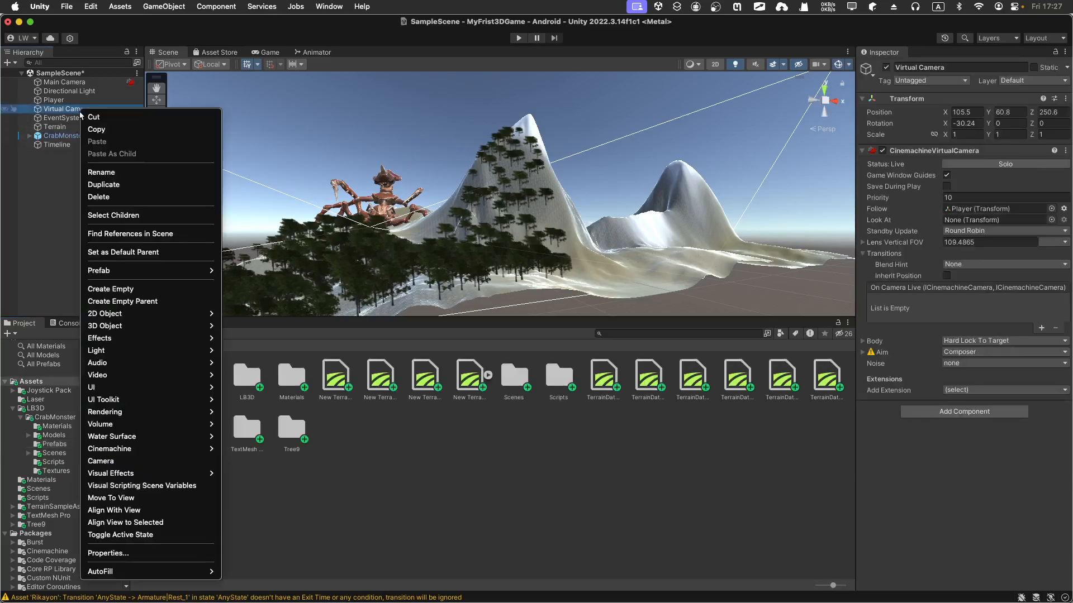
click(111, 212)
key(super+BackSpace)
Remove the CinemachineBrain component from the Main Camera and test-run the scene briefly.
click(65, 82)
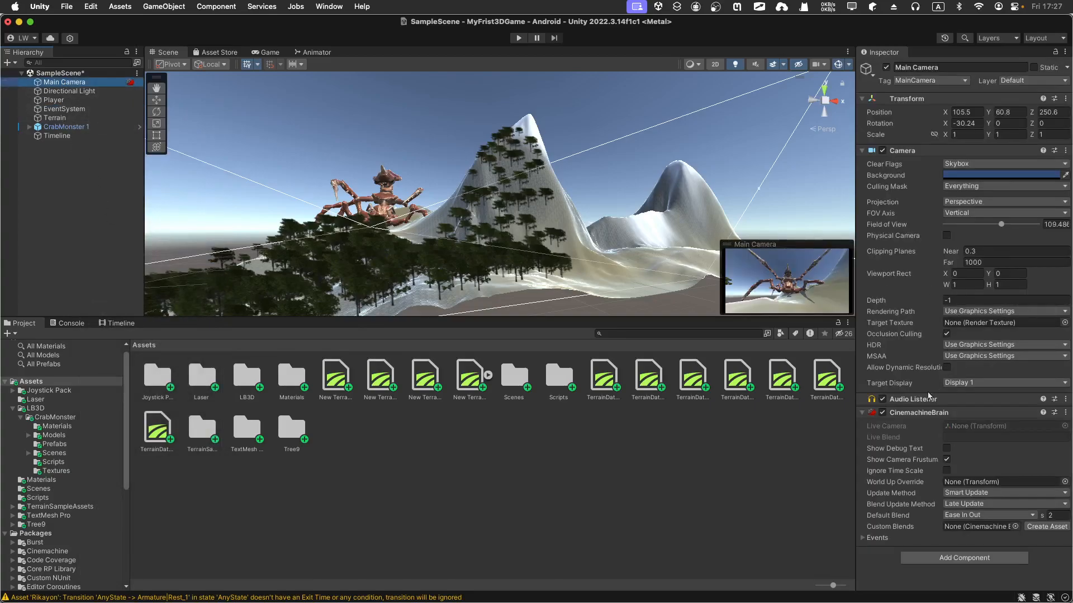
click(1066, 413)
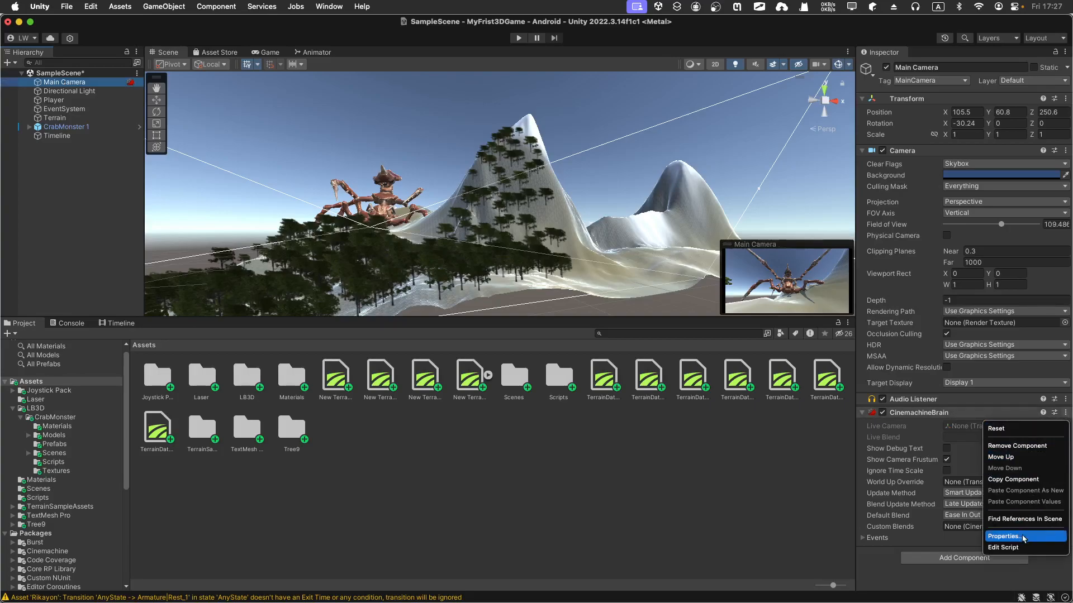
click(1014, 446)
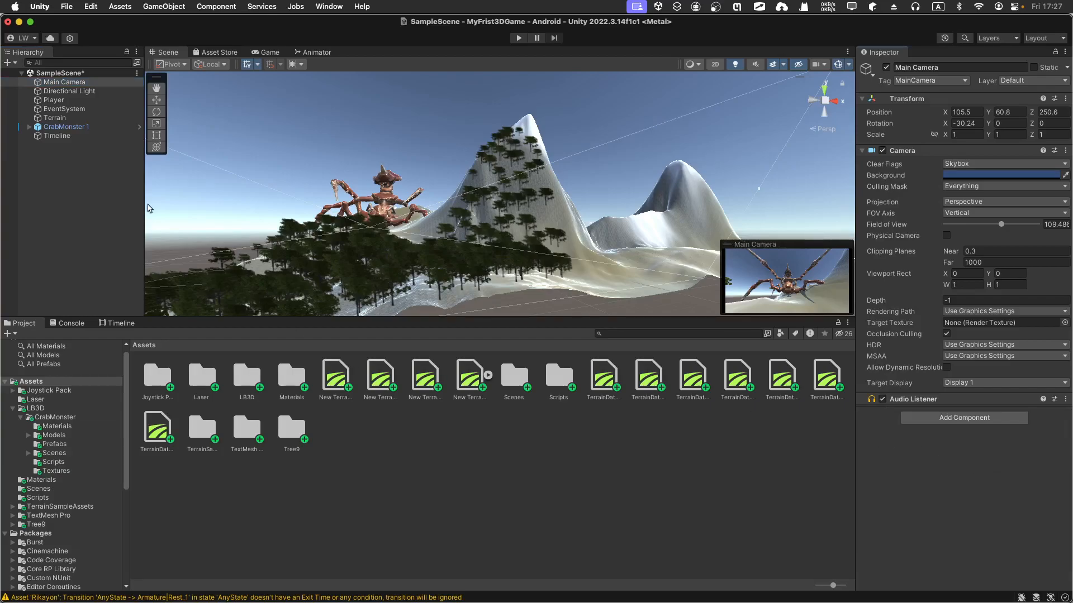
click(518, 40)
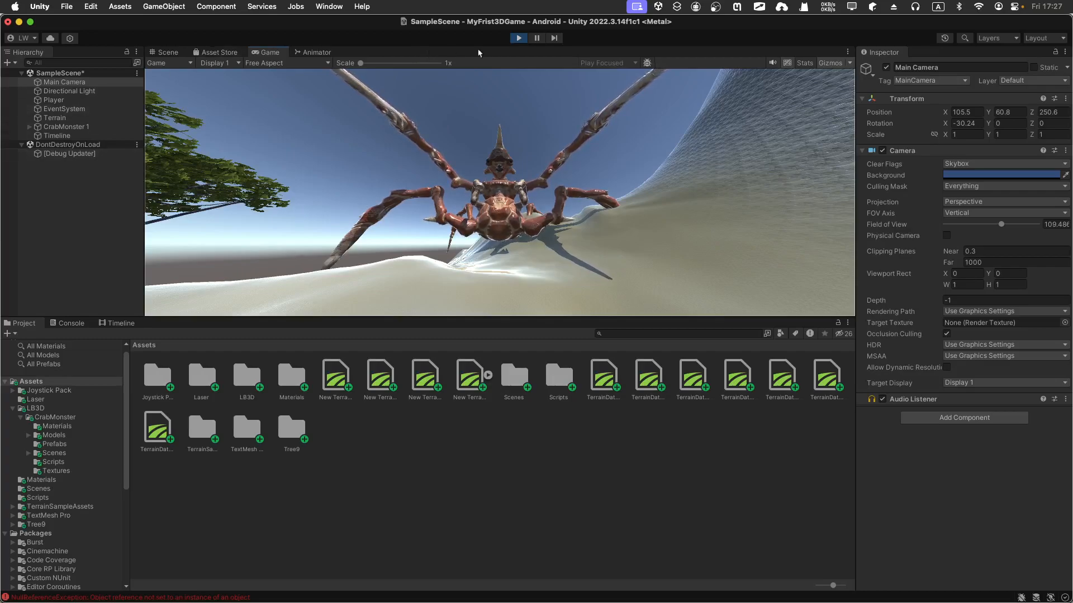
click(518, 37)
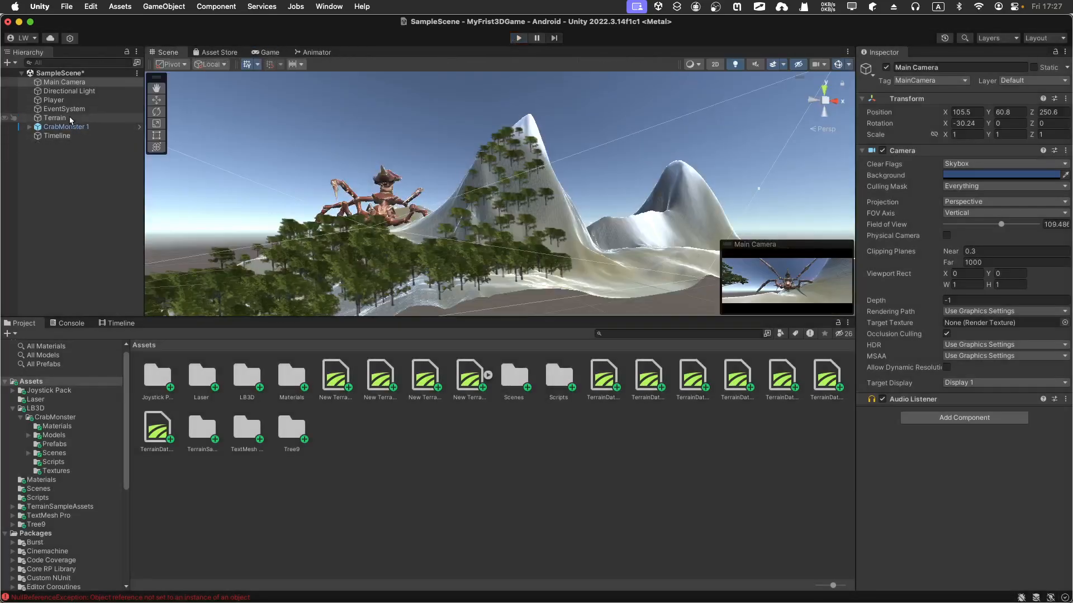
Remove the AR Object Controller and Score Changer script components from the Player capsule.
double_click(53, 99)
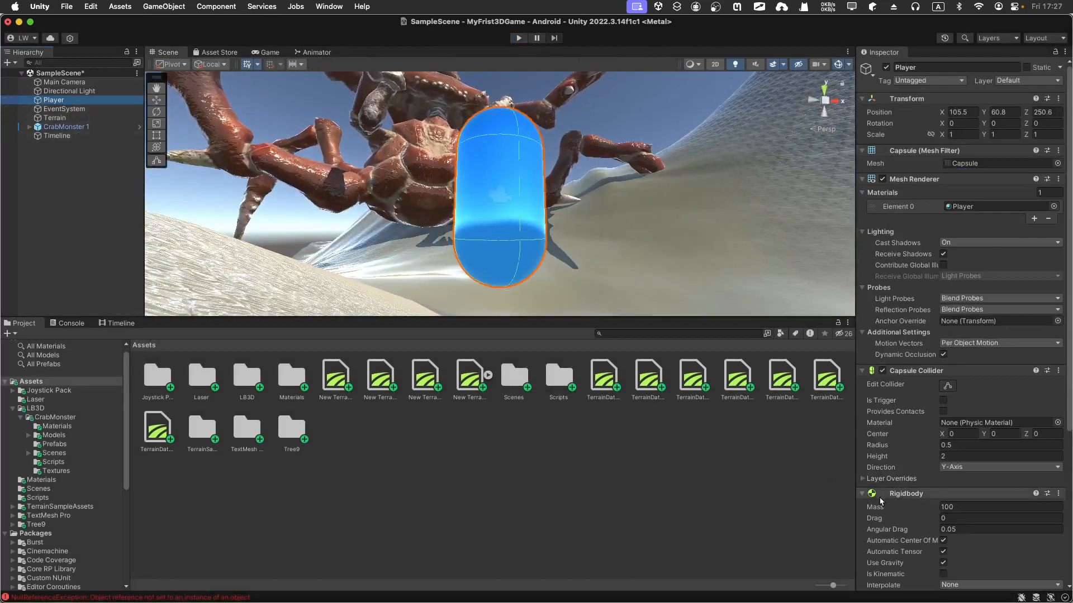
scroll(881, 501, down, 8)
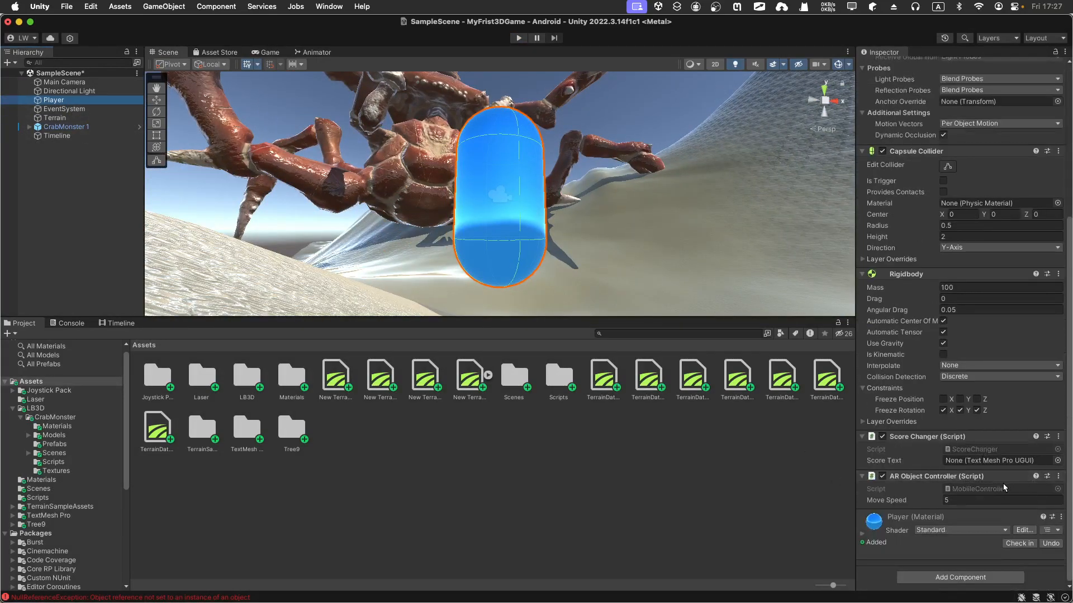
click(1058, 476)
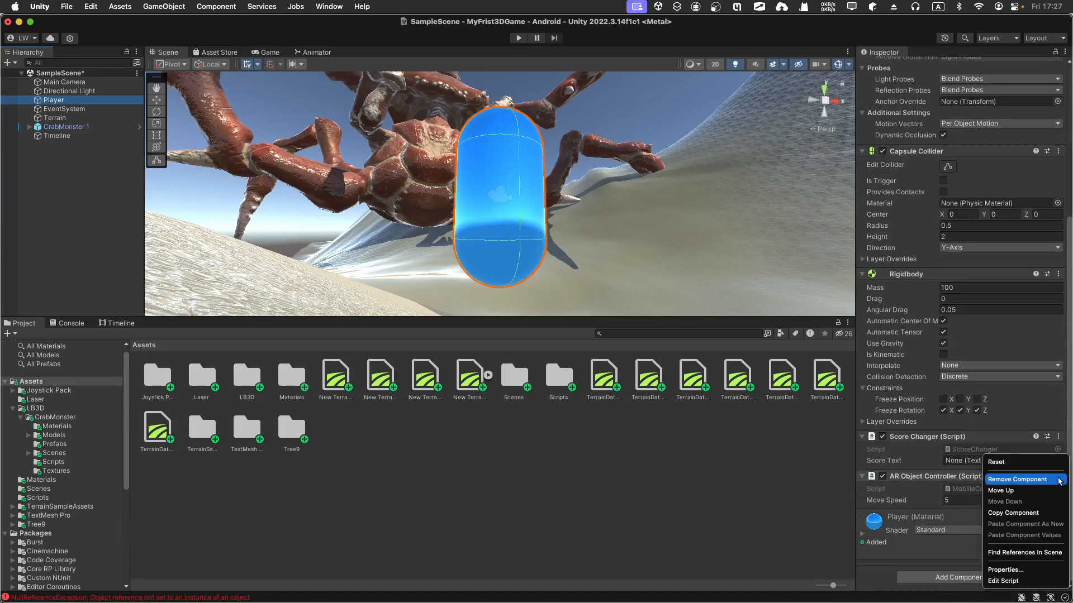
click(1027, 479)
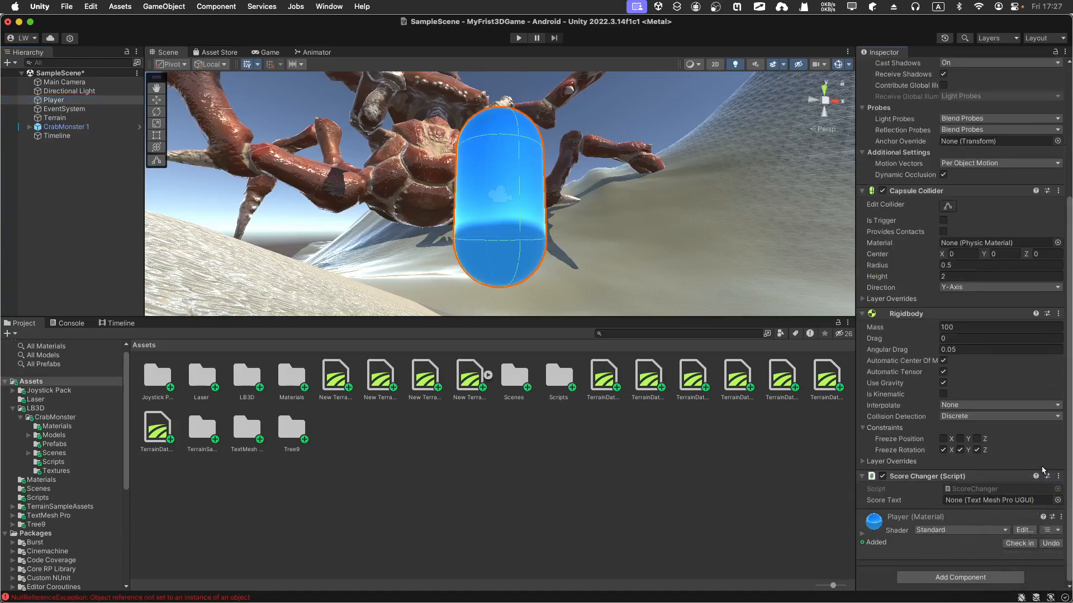
click(1058, 476)
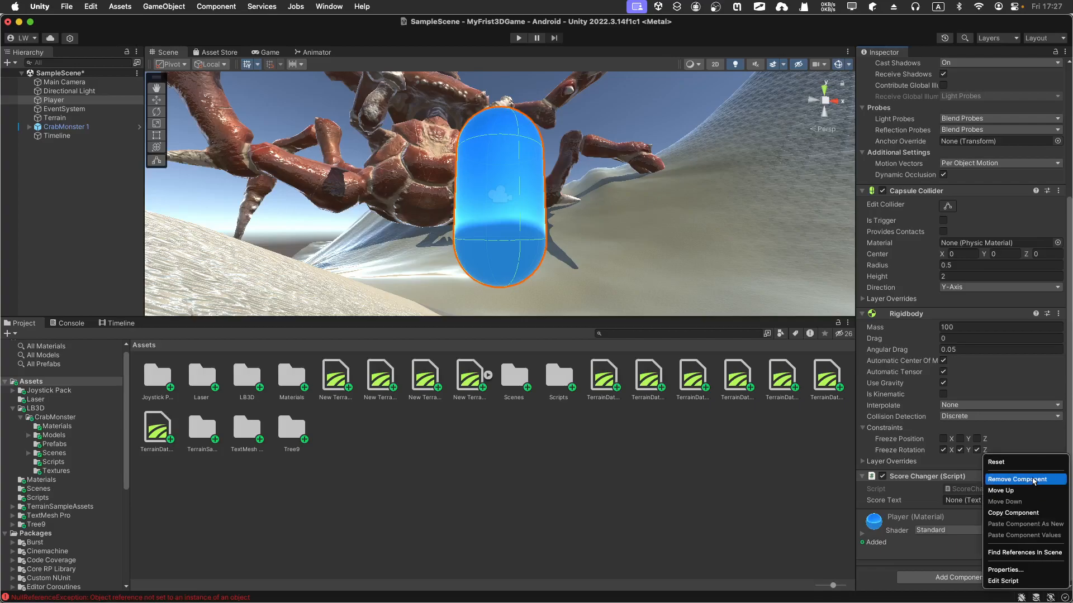
click(1050, 478)
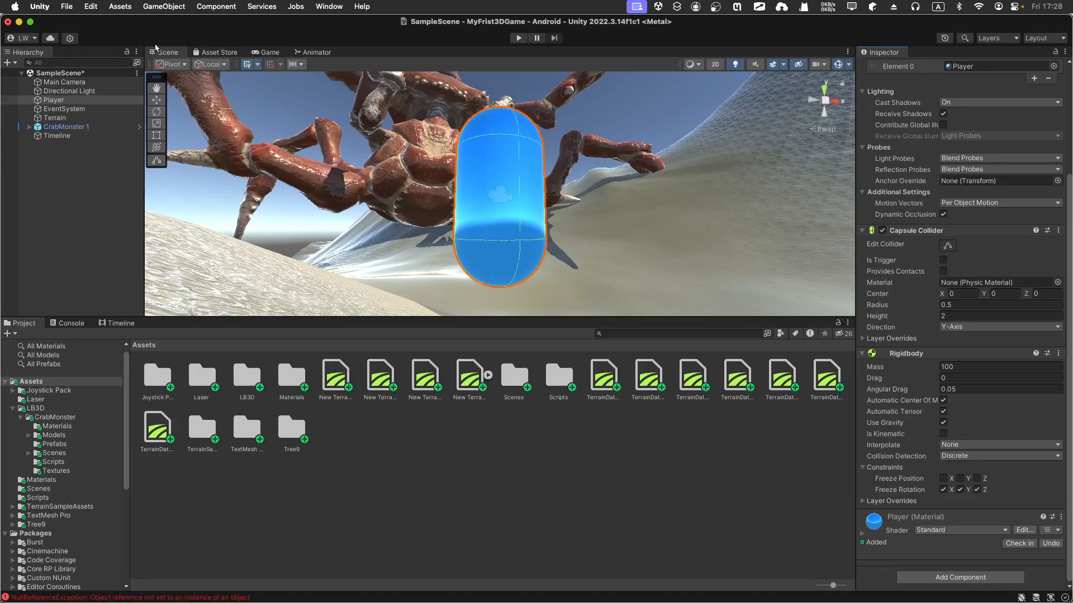
Create an empty game object named SpaceShip at the root of the scene.
double_click(55, 101)
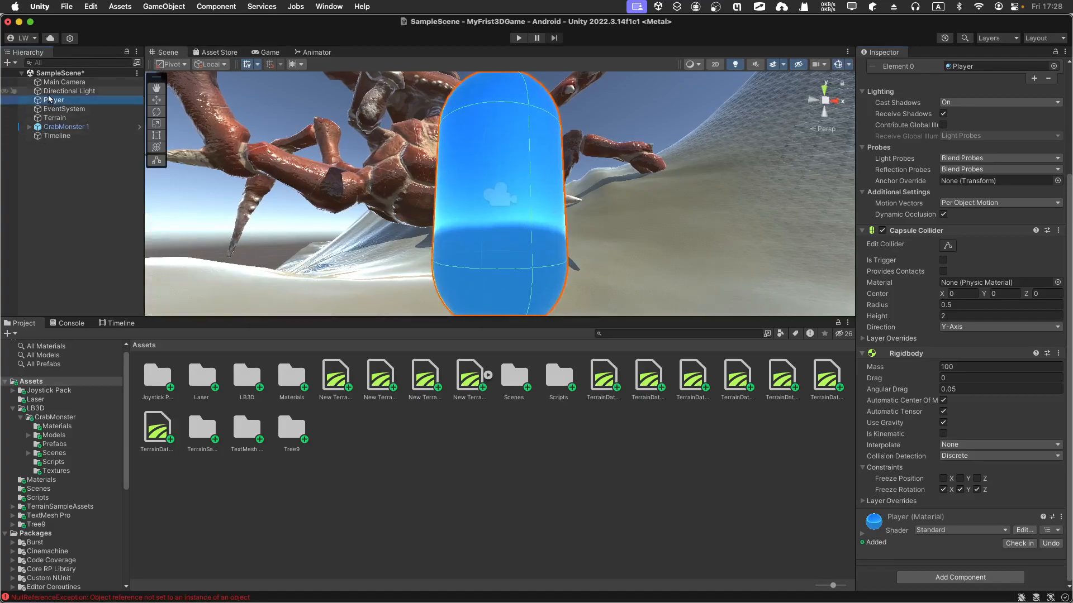
double_click(64, 82)
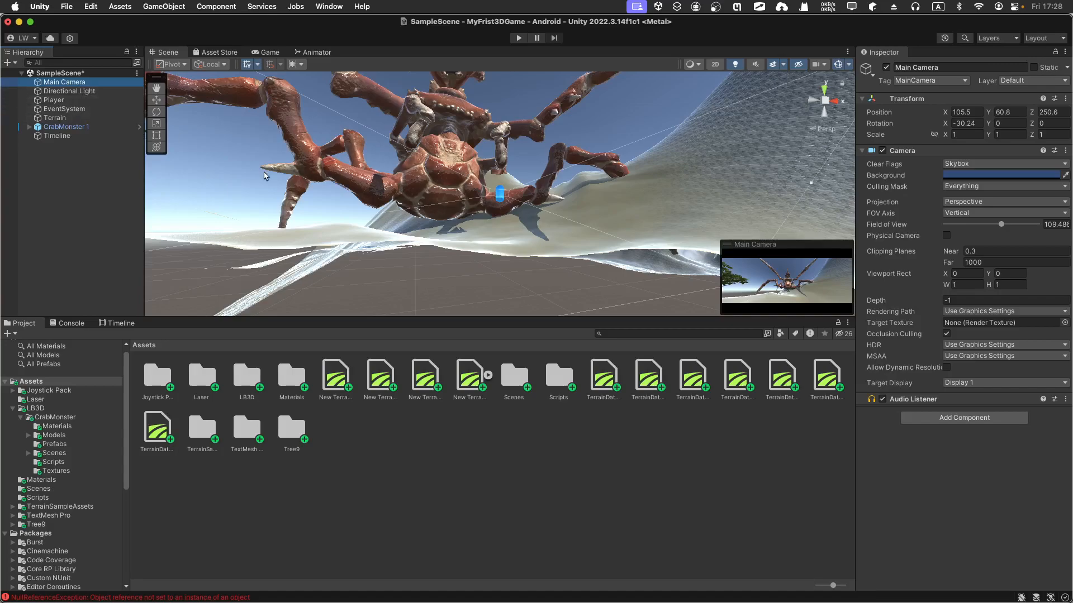
alt+drag(302, 169, 512, 232)
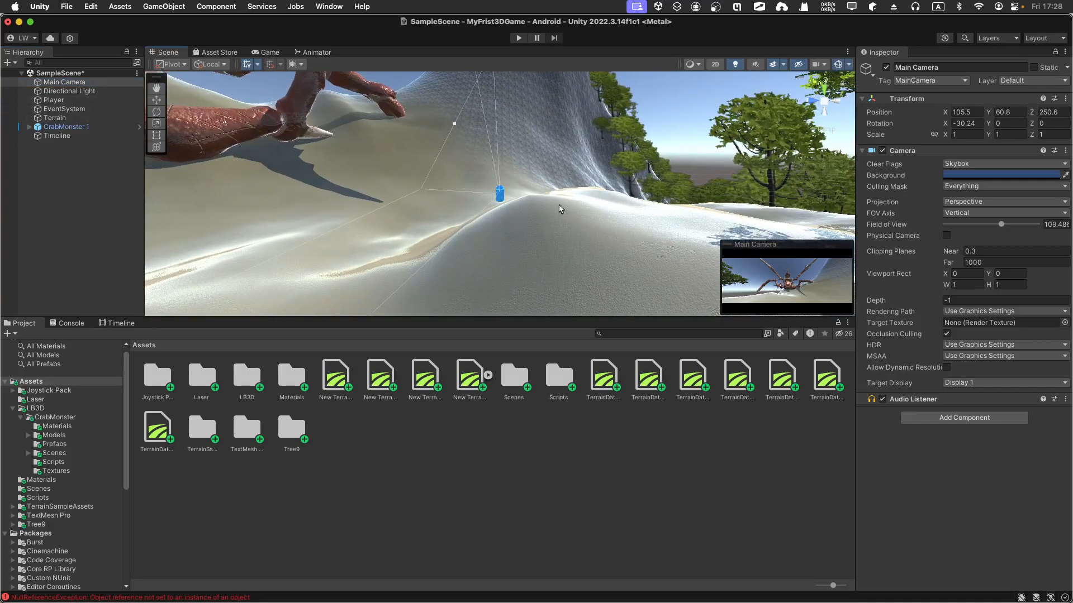
alt+drag(520, 193, 518, 188)
key(w)
right_drag(518, 189, 493, 244)
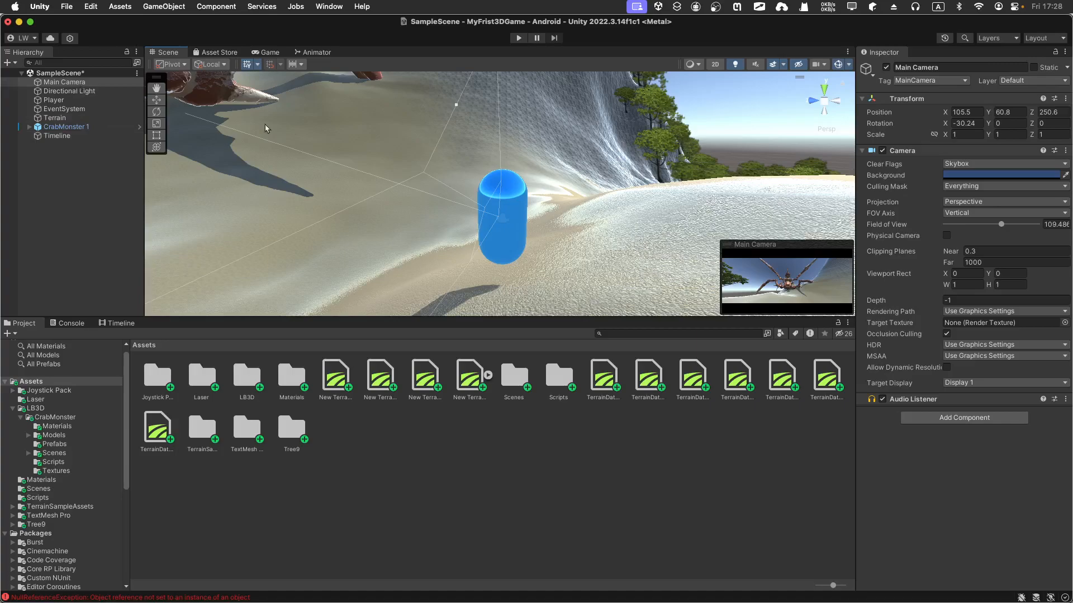
right_click(89, 178)
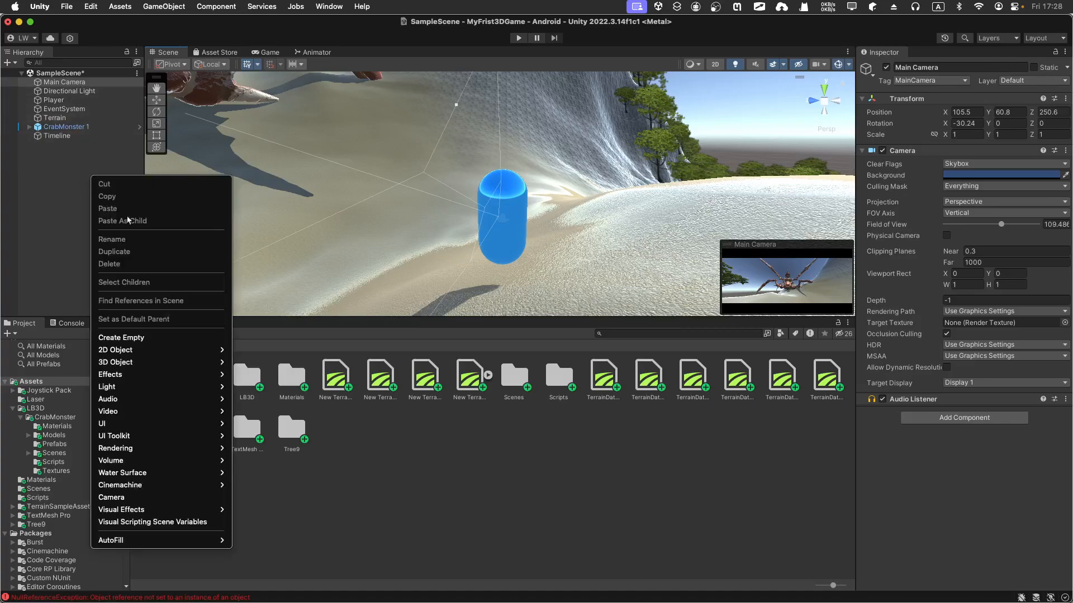
click(186, 338)
text(Spac)
key(Return)
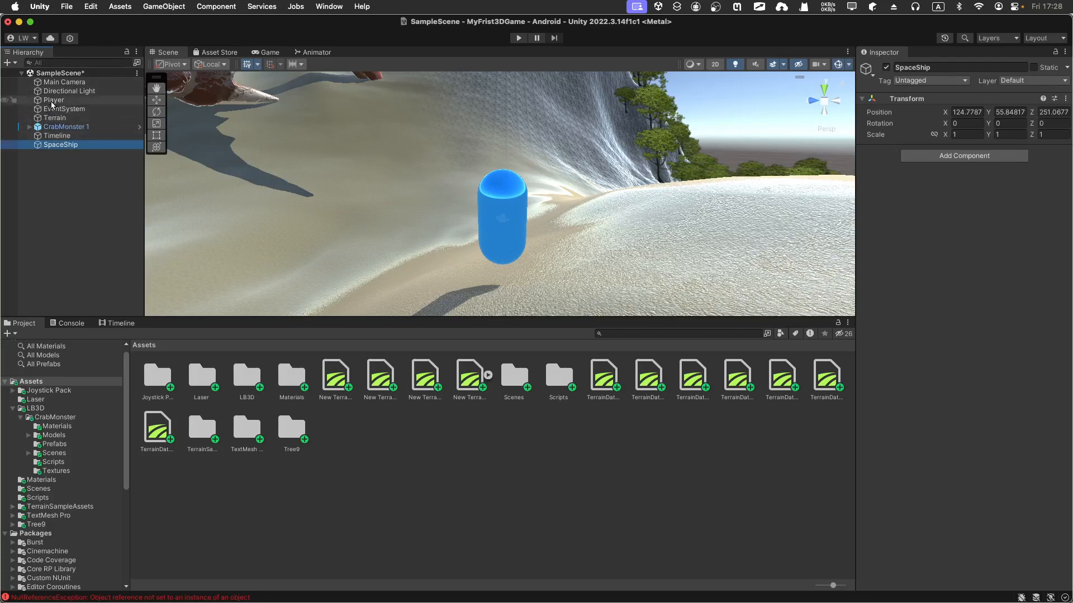
Rename the Player object as ShipPlaceHolder.
click(53, 100)
click(54, 104)
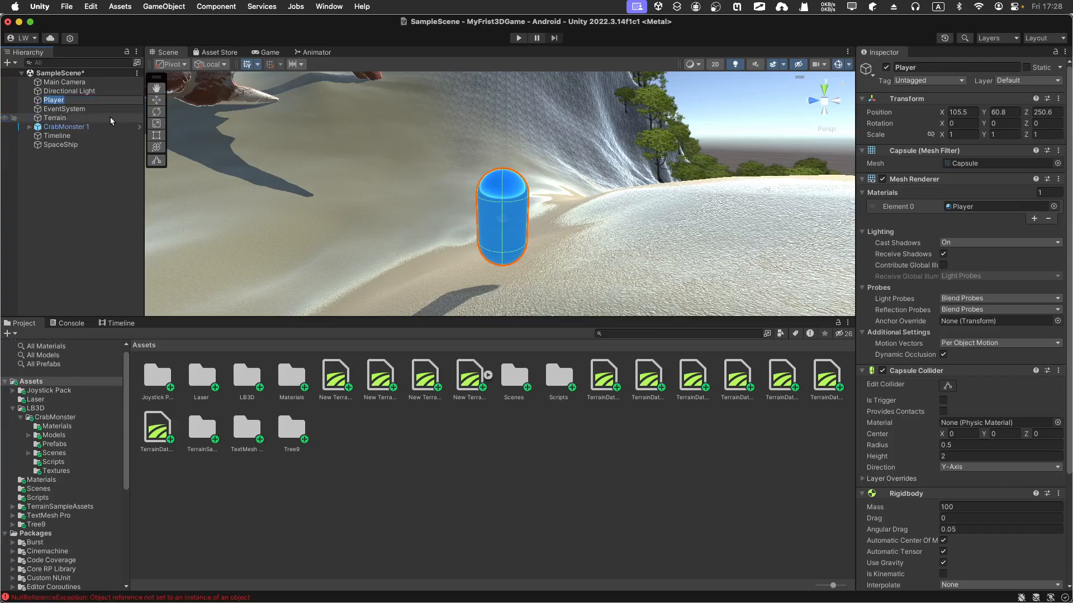
text(ShipPlaceHold)
key(Return)
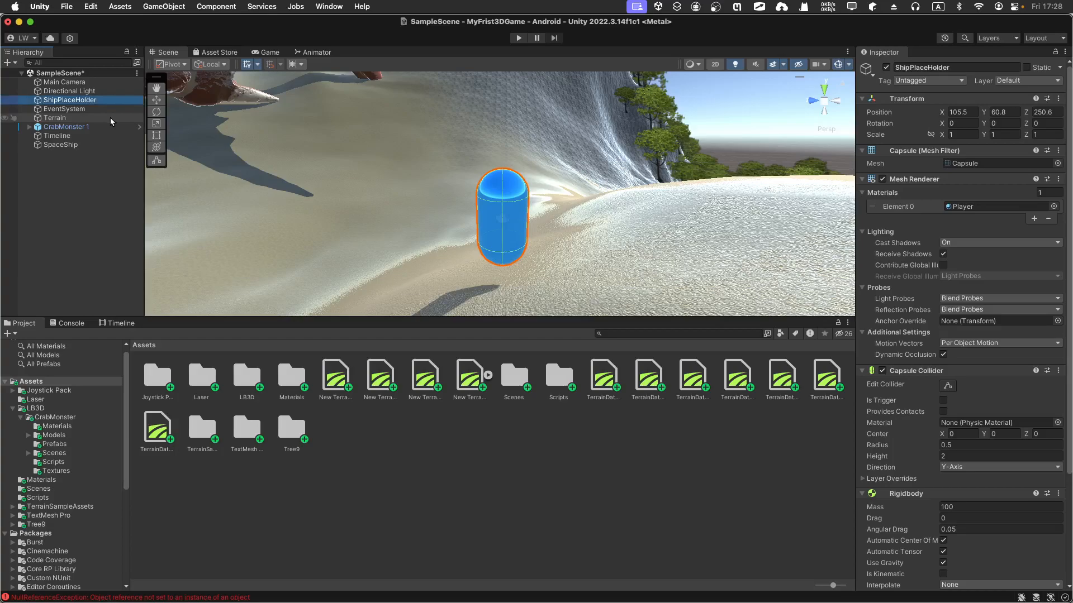
Make ShipPlaceHolder and Main Camera children of the SpaceShip object.
drag(71, 101, 65, 136)
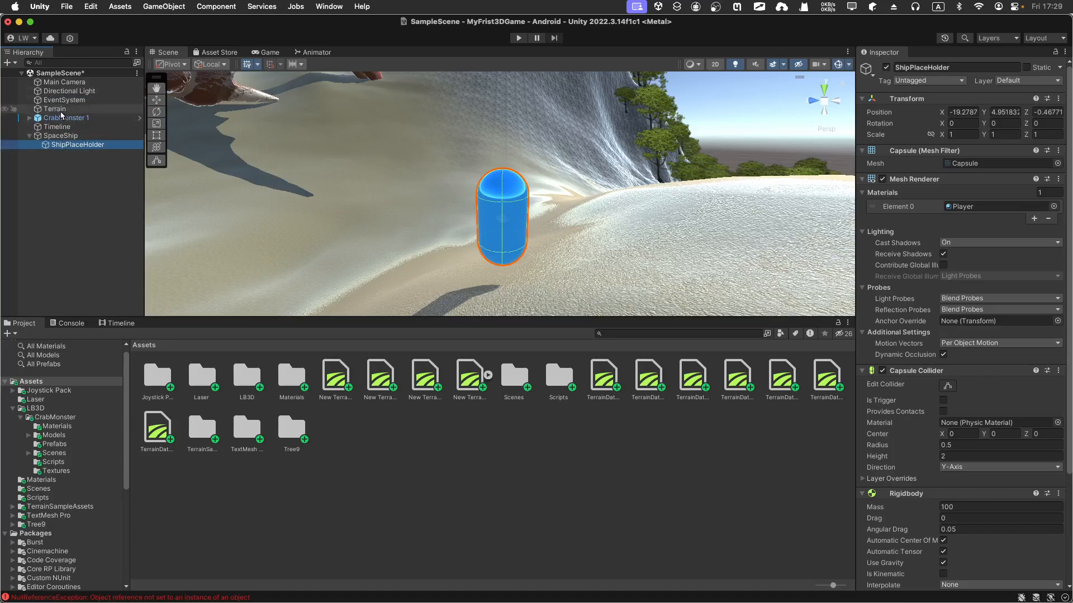
click(61, 83)
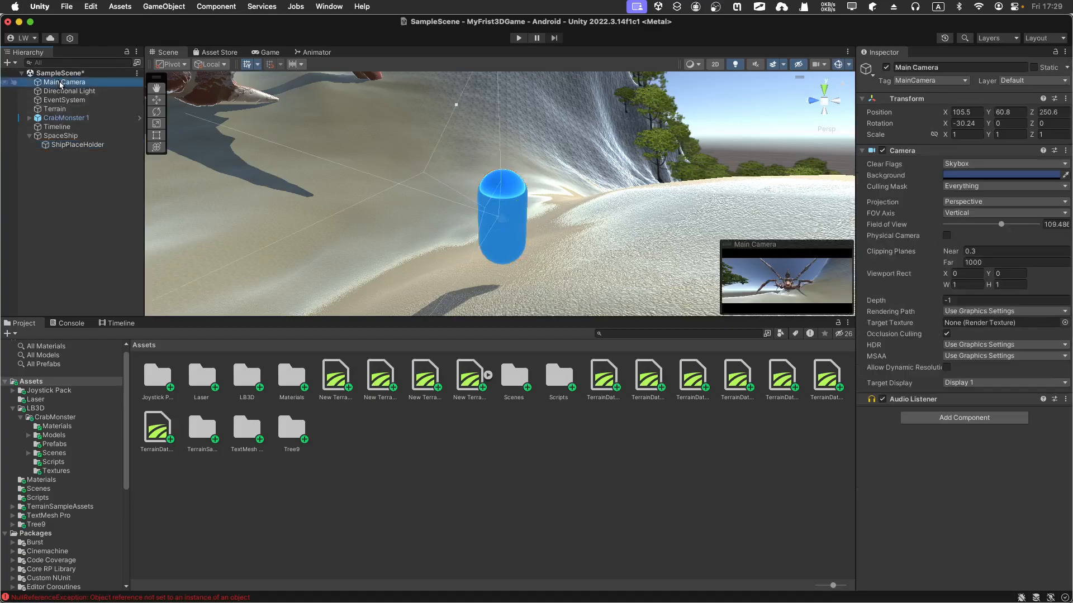
drag(62, 83, 65, 148)
click(45, 128)
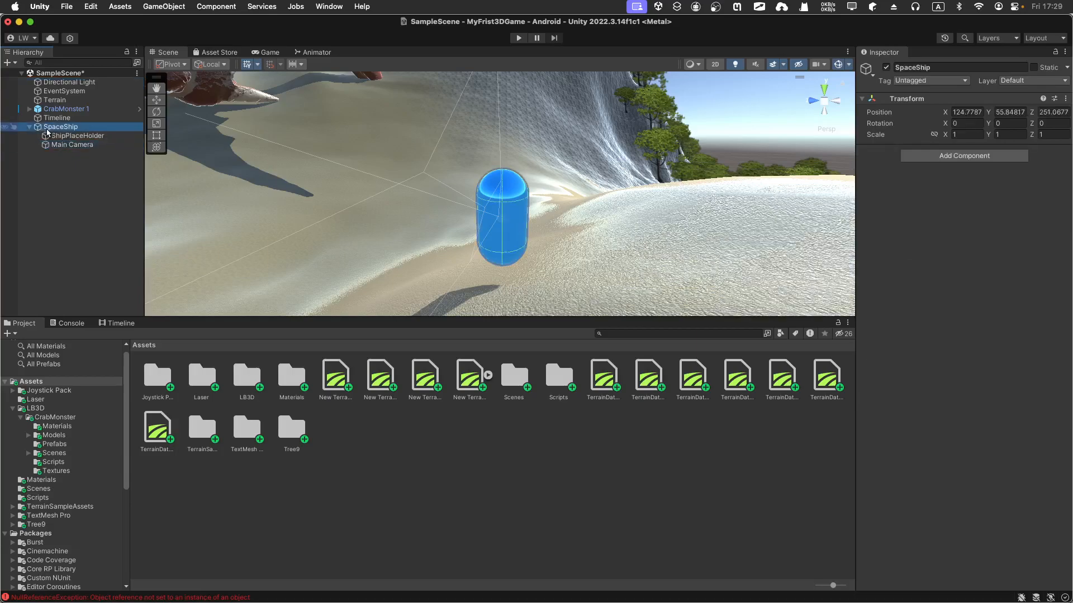
Set the Main Camera's local position to X 0, Y 0, Z -6.52 and its X rotation to 0.
double_click(76, 146)
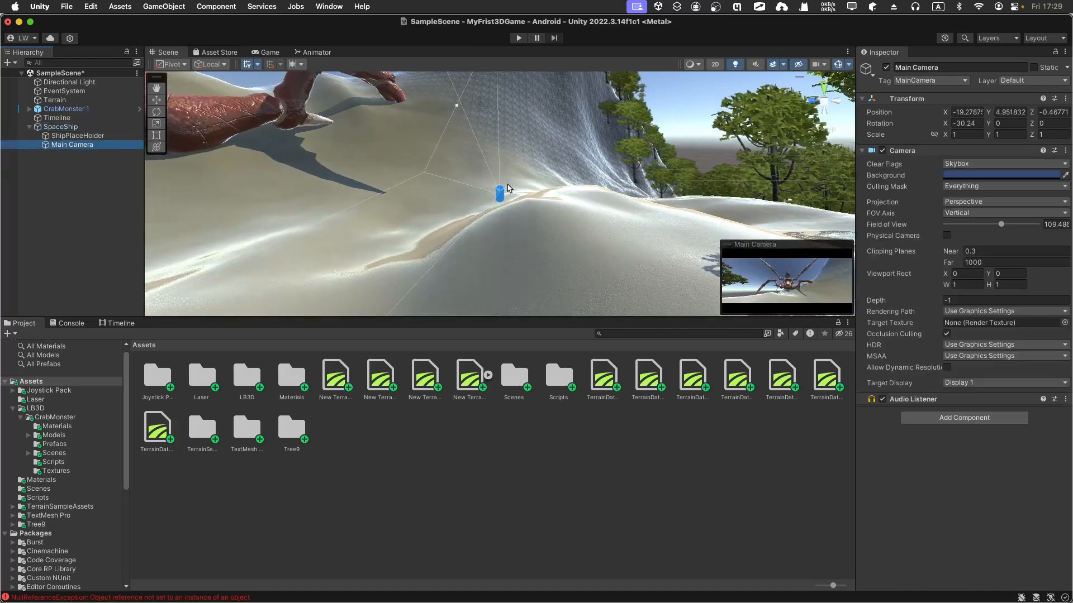
scroll(507, 188, up, 5)
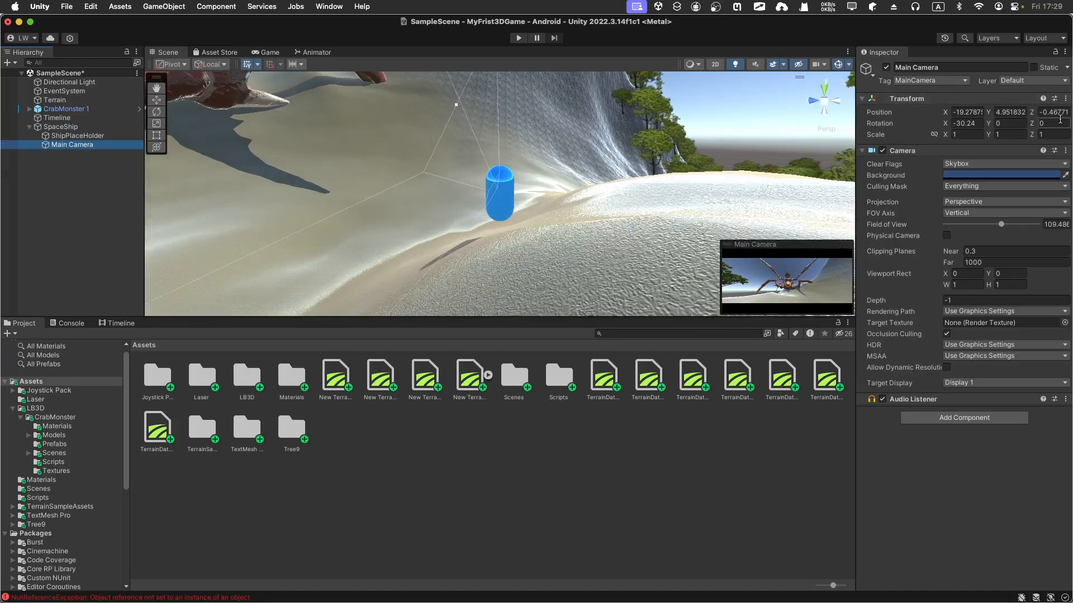
click(967, 112)
text(0)
click(1006, 111)
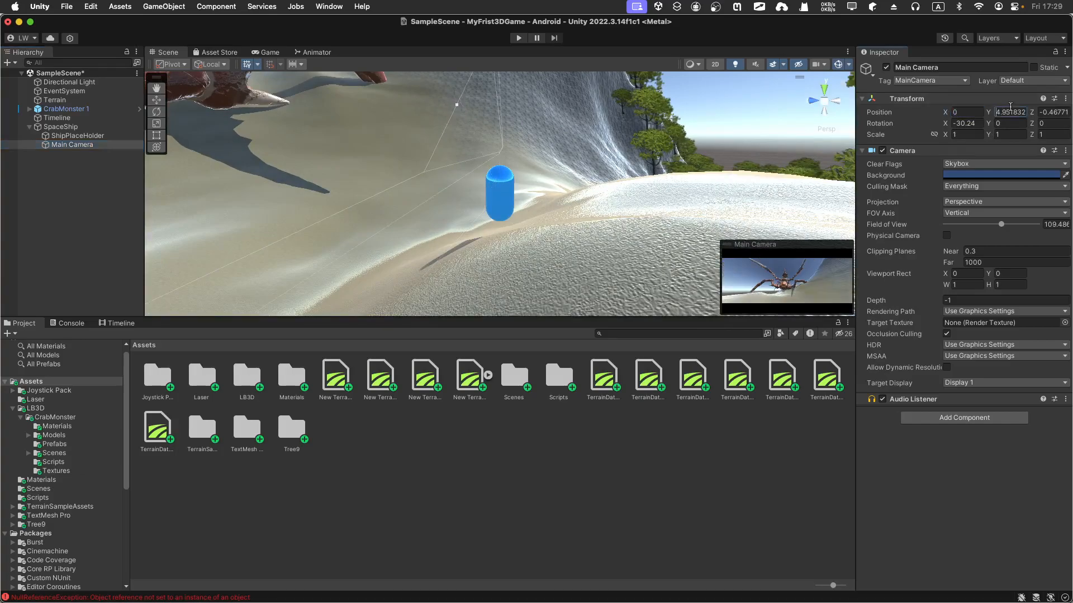
text(0)
click(1044, 112)
text(0)
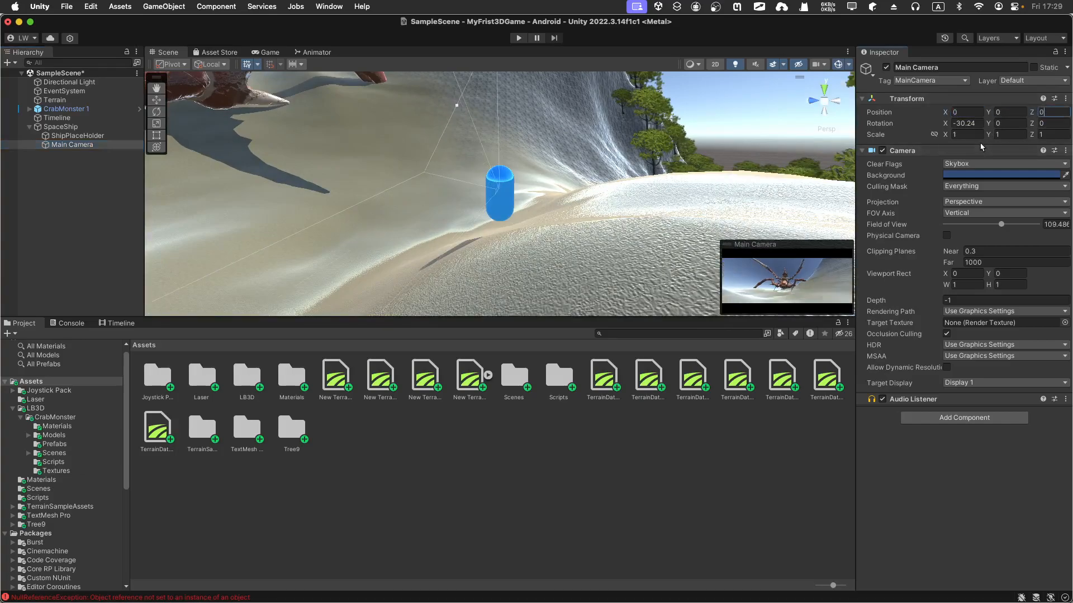
click(967, 122)
text(0)
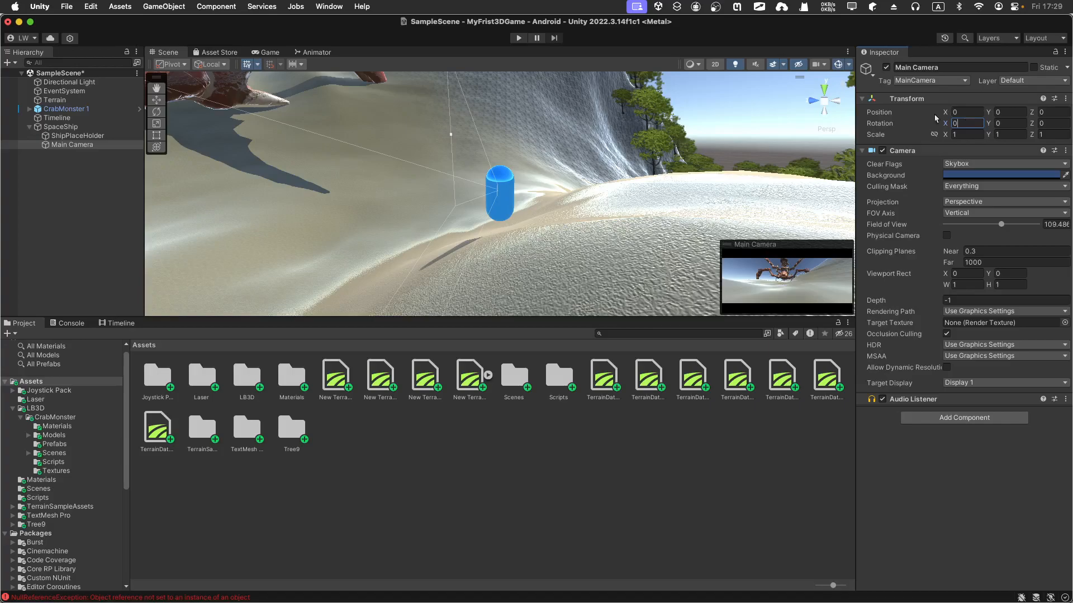
drag(1033, 111, 915, 110)
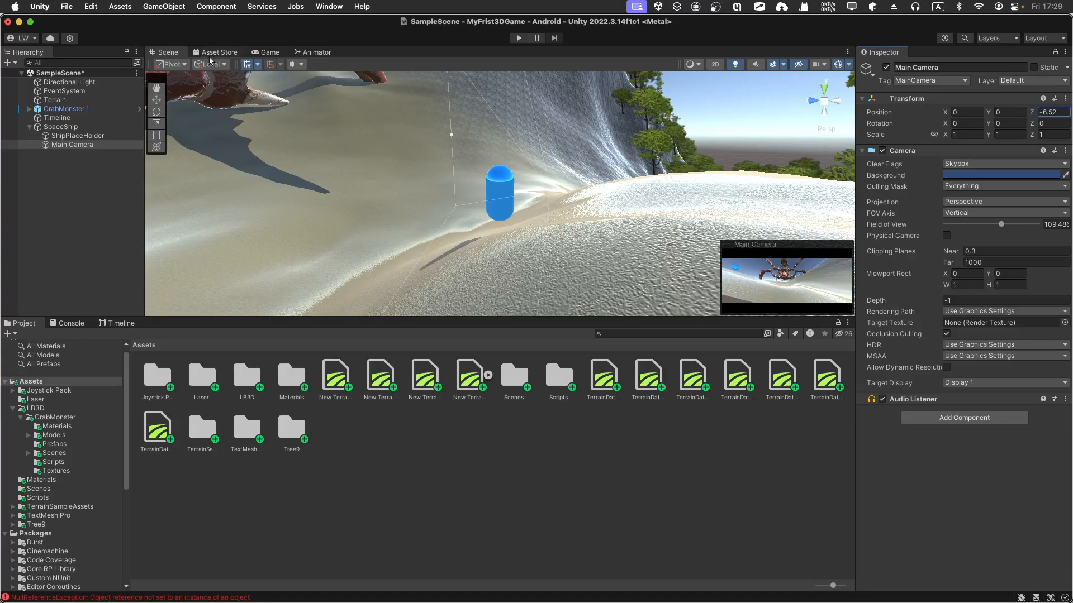
Set the ShipPlaceHolder's local position to 0, 0, 0 so it sits at the SpaceShip's origin.
double_click(78, 136)
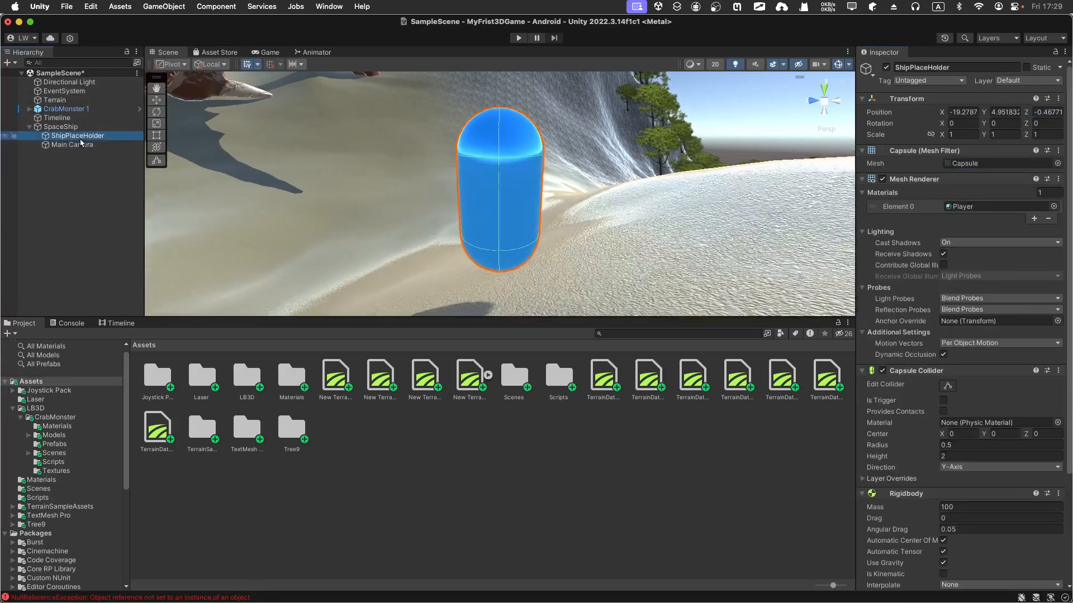
click(971, 111)
text(0)
click(1006, 111)
text(0)
click(1039, 111)
text(0)
click(48, 127)
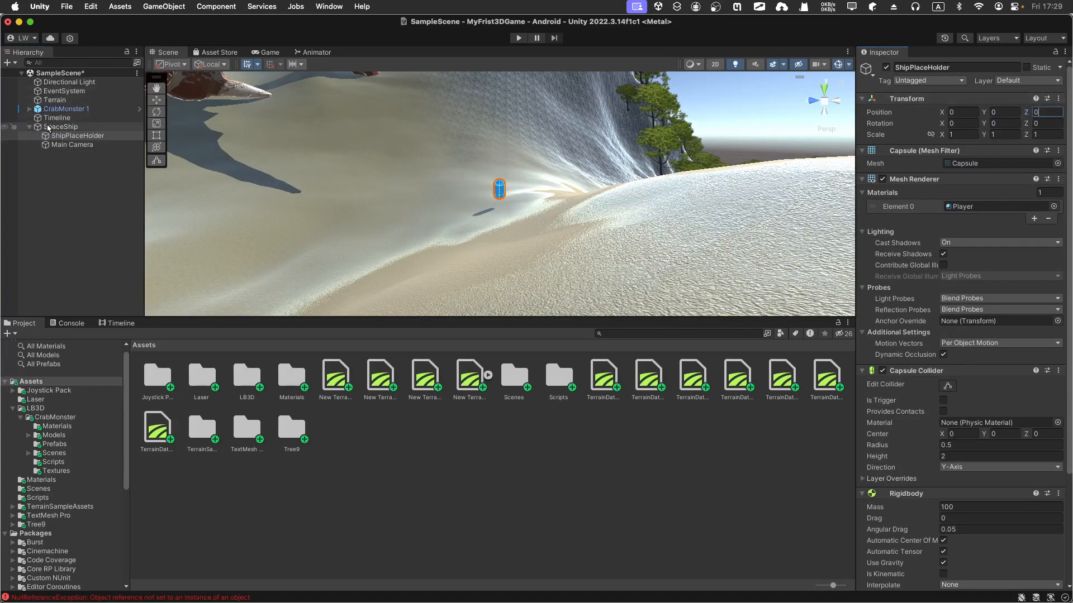
click(77, 136)
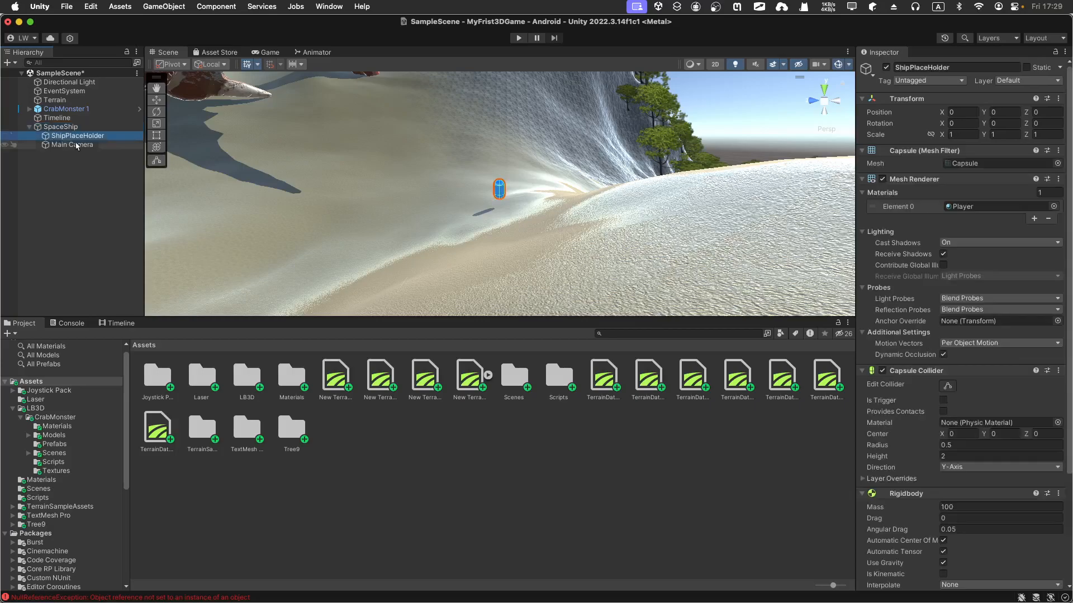
Set the Main Camera's local position to Y 0.77 and Z -1.67 and check the framing with a short play test.
click(81, 143)
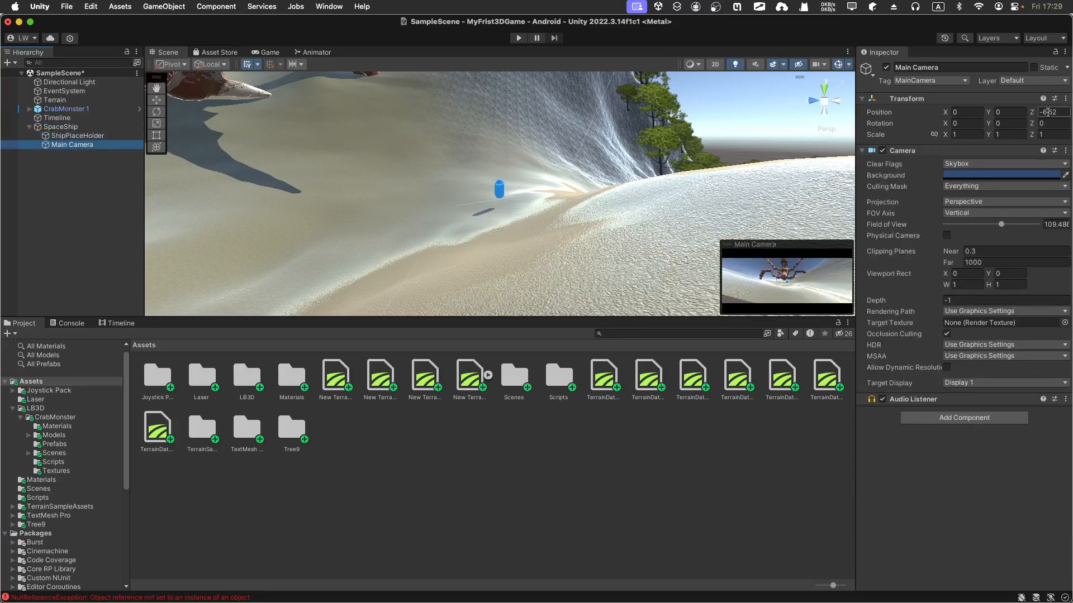
click(1048, 111)
text(0)
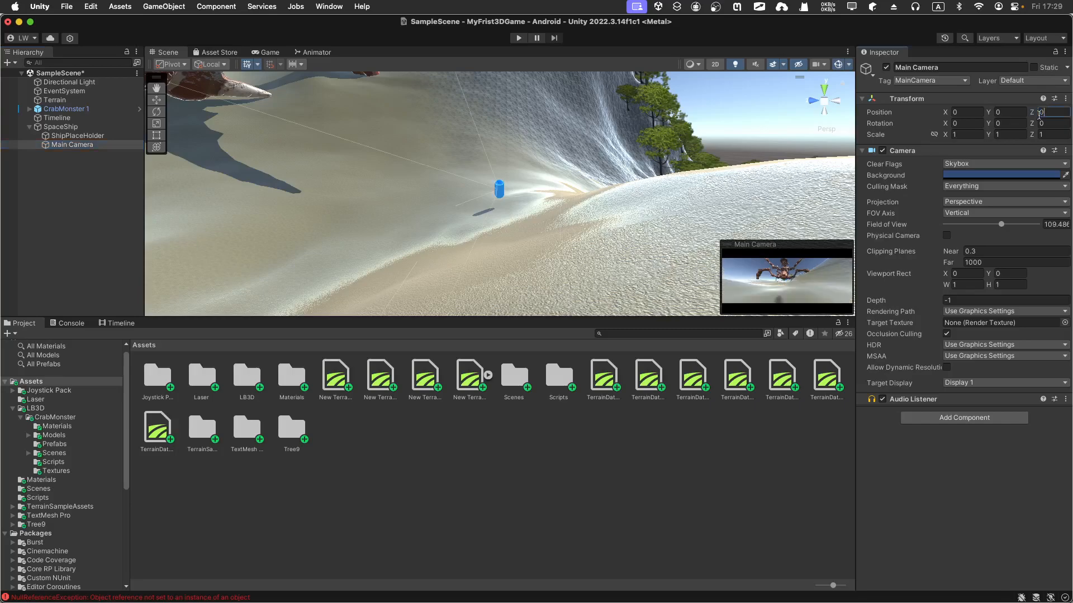
text(.38)
drag(1040, 115, 1016, 114)
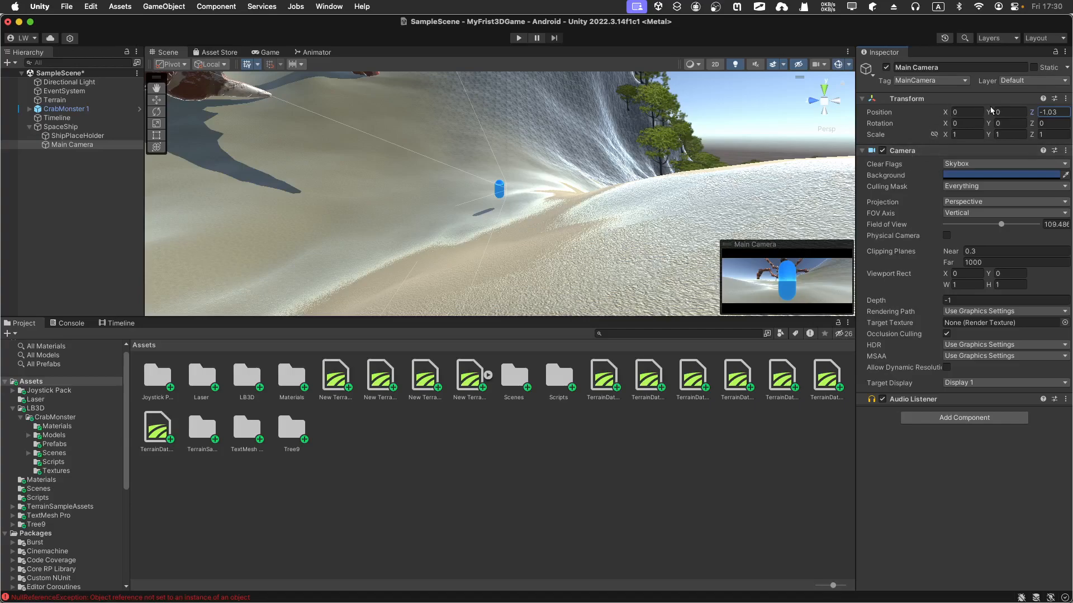
drag(988, 112, 1023, 113)
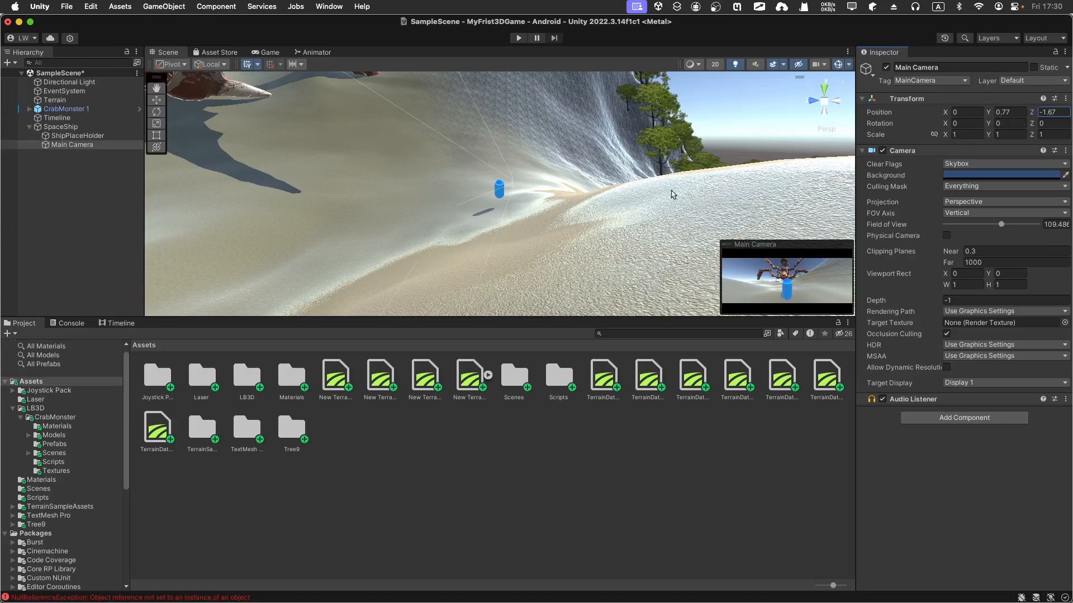
click(520, 39)
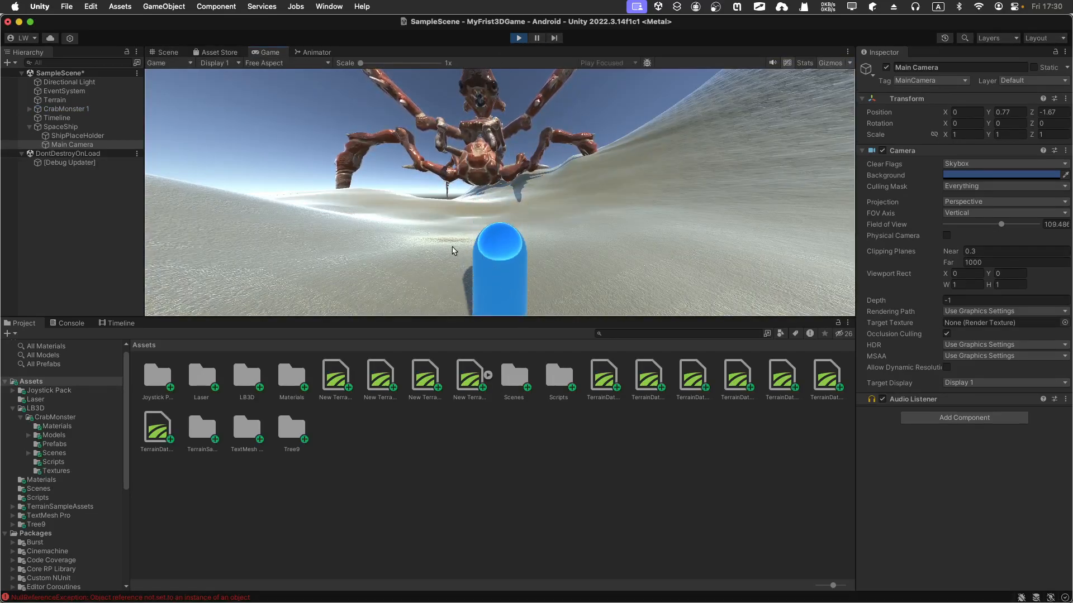
click(514, 39)
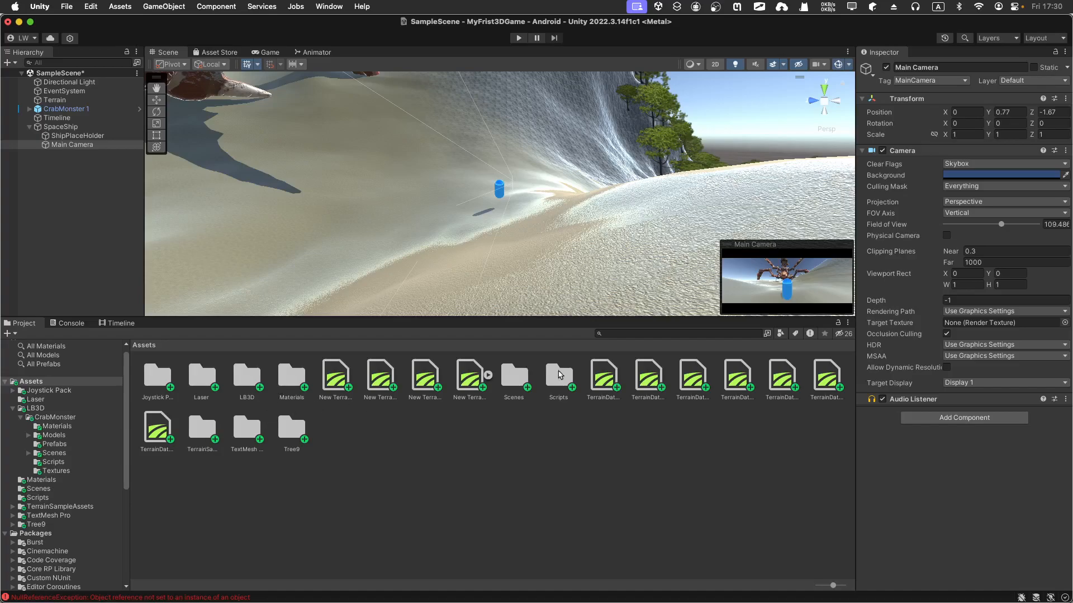
Attach the OriginalPos script from the Scripts folder to the SpaceShip object.
double_click(558, 375)
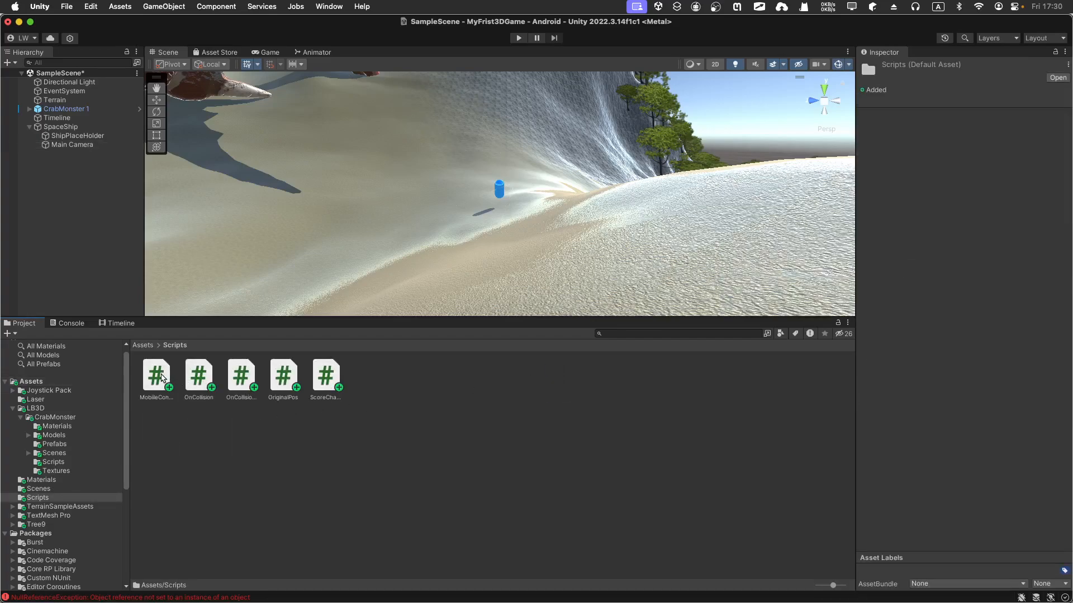
click(159, 377)
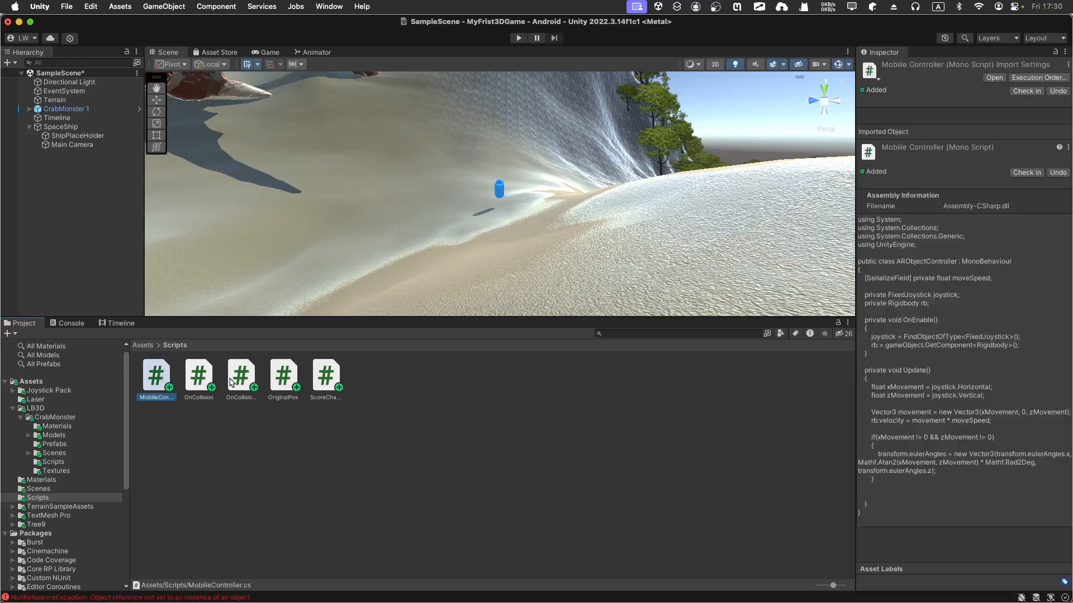
click(280, 380)
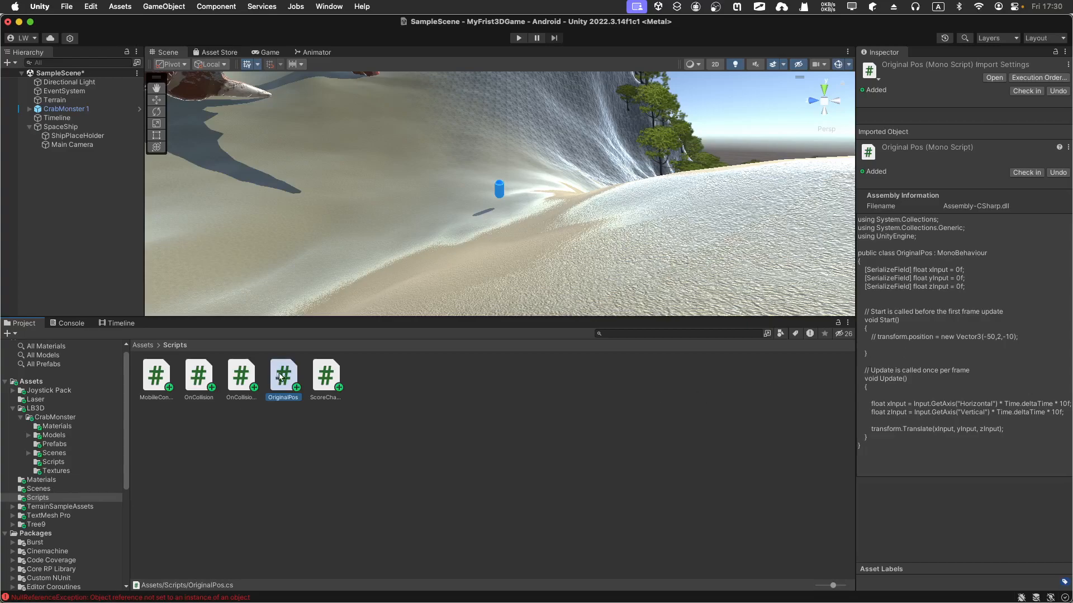
drag(284, 381, 60, 128)
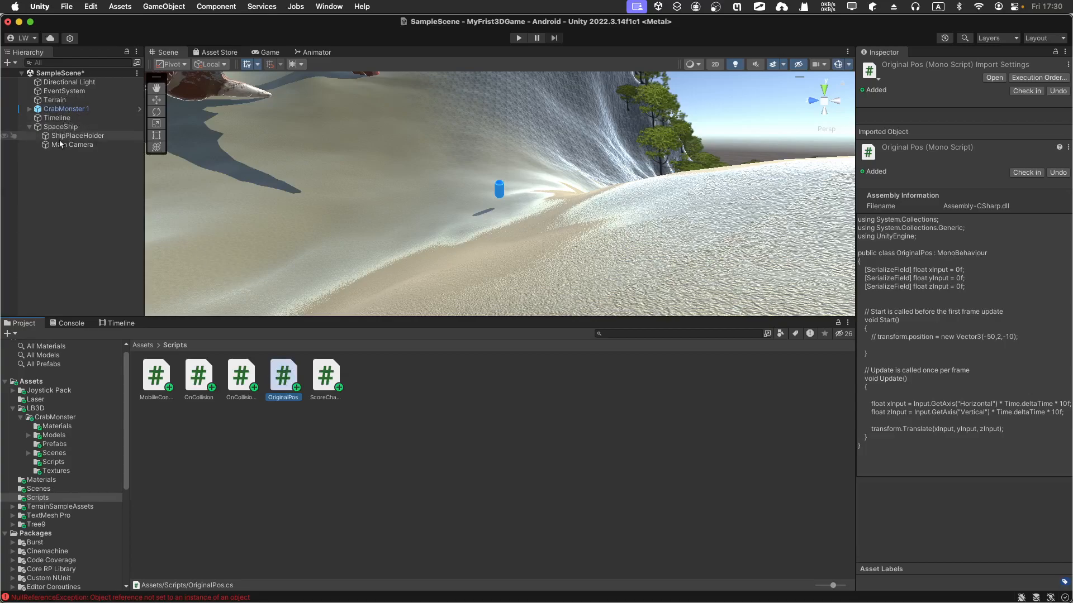
Play-test the scene by moving the SpaceShip forward, backward and sideways over the terrain, and end the play test.
click(517, 38)
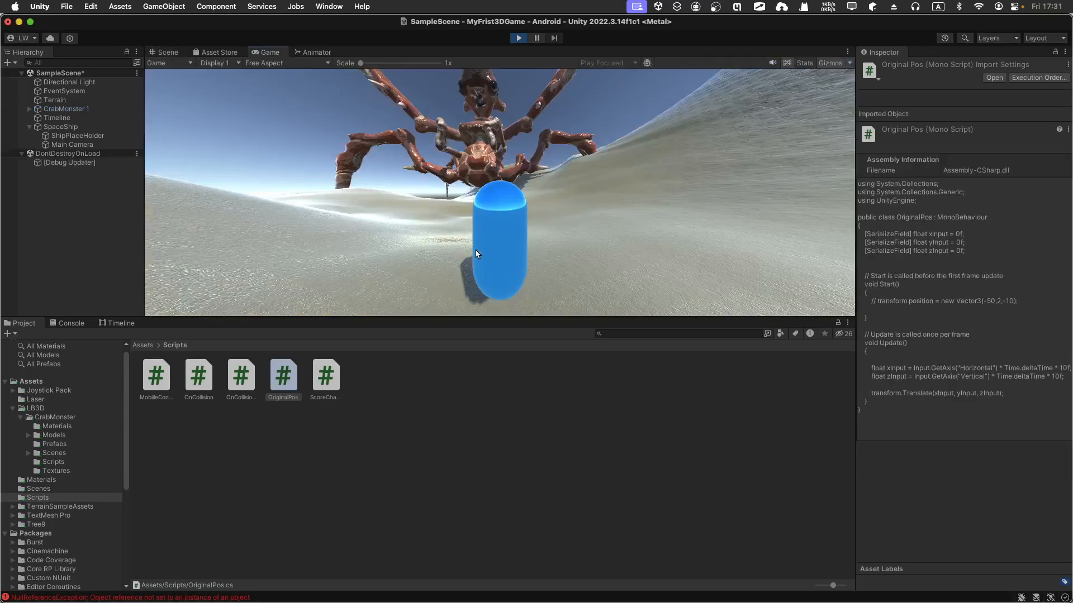
key(s)
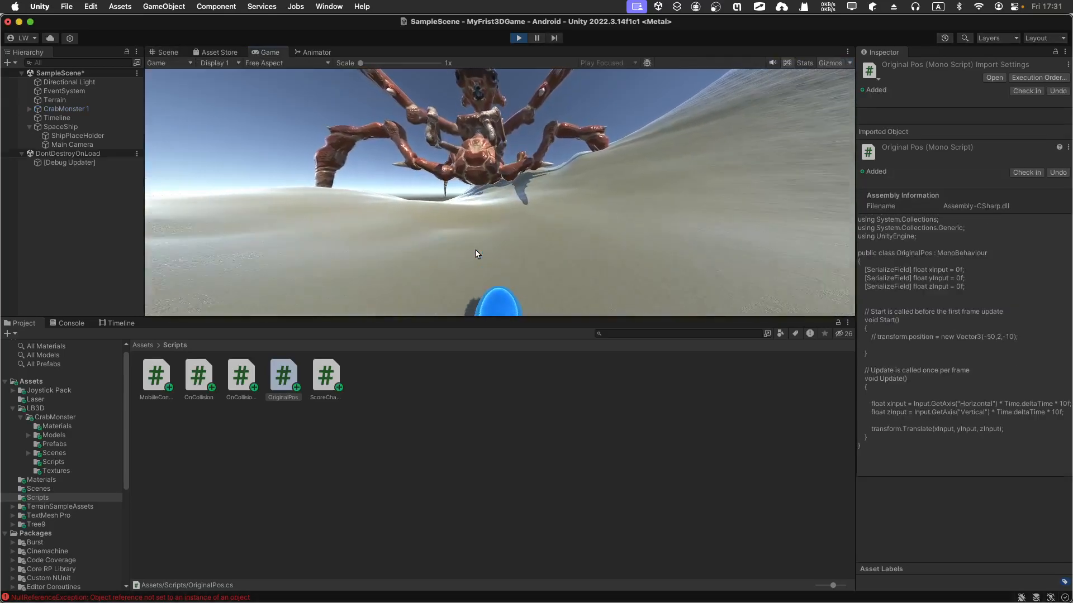
key(w)
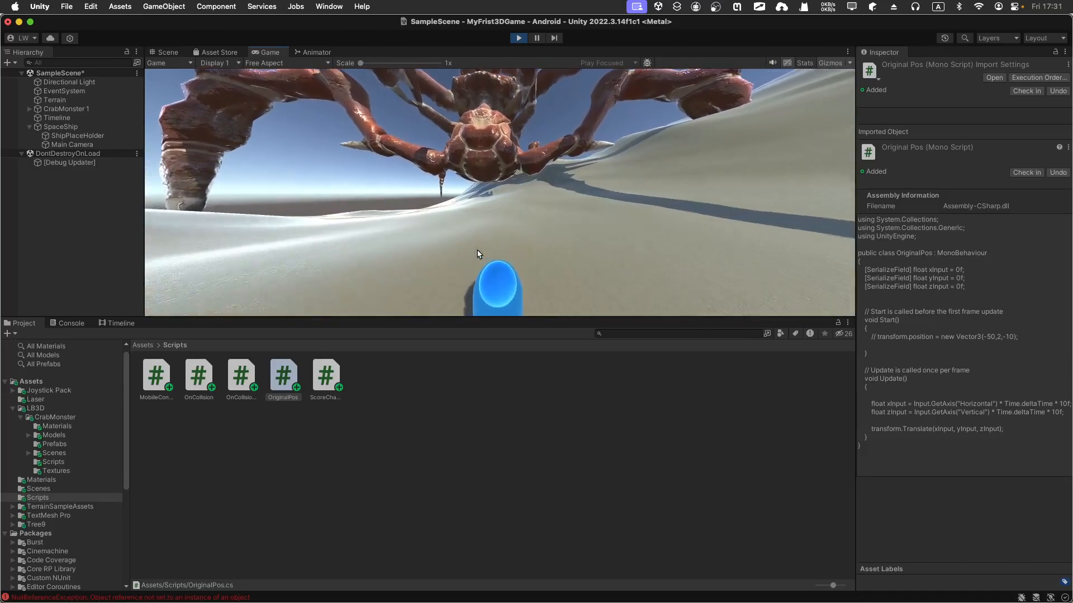
key(s)
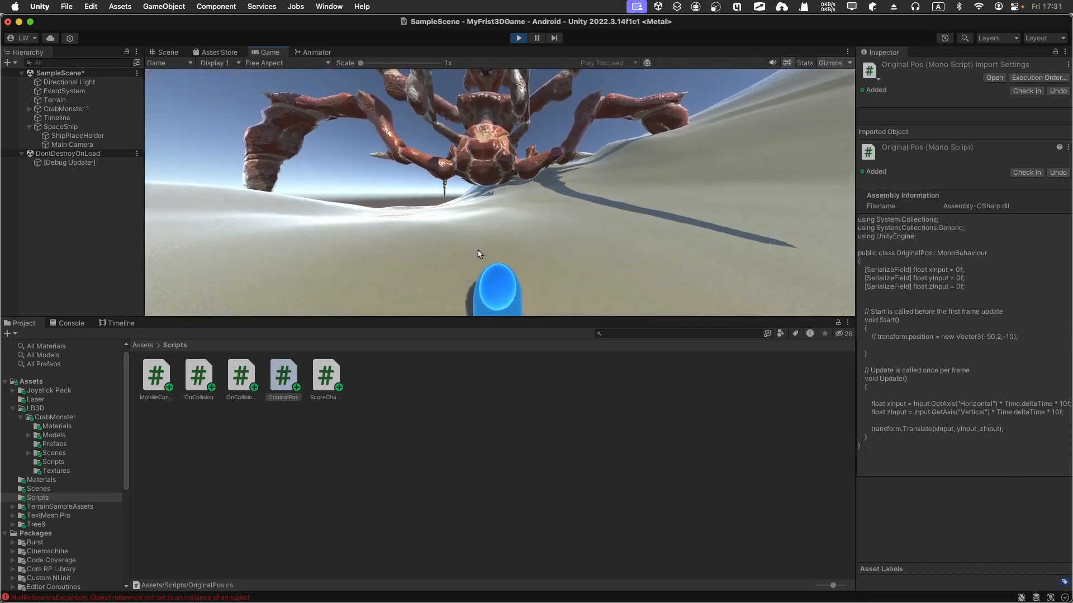
key(s)
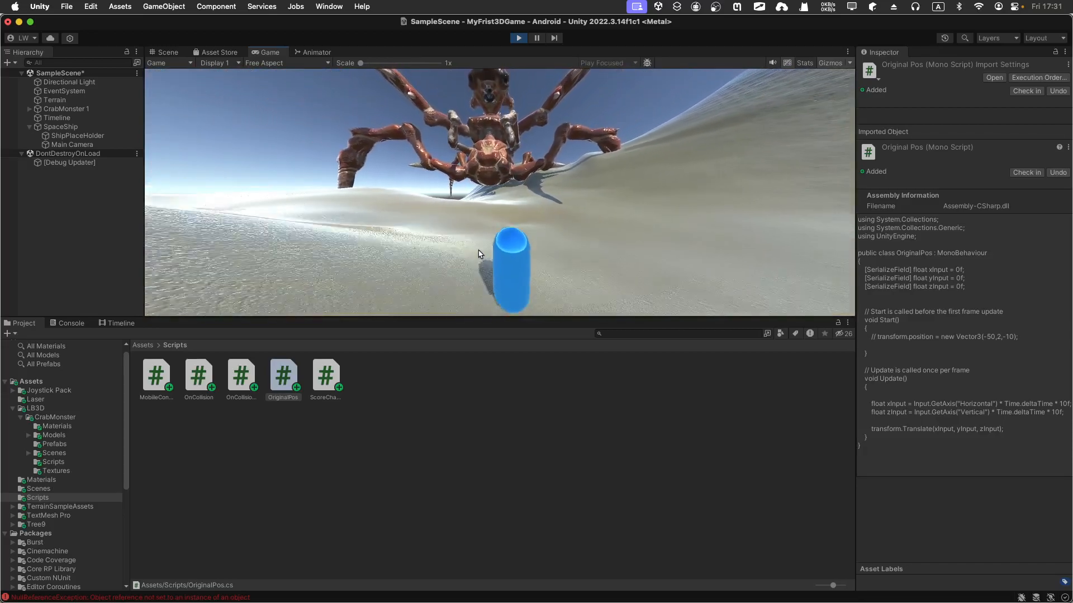
key(w)
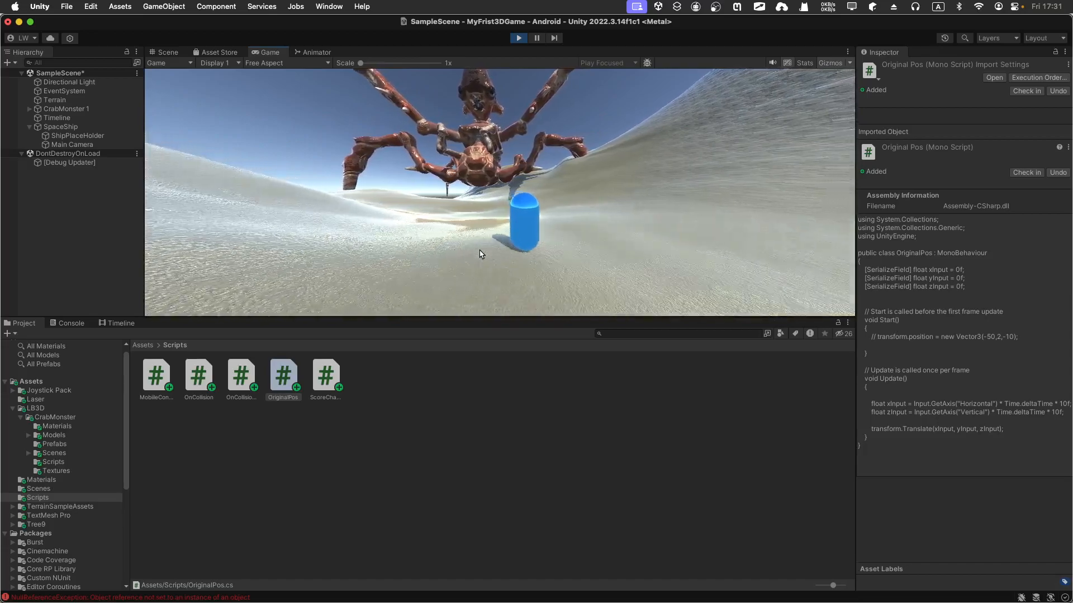
key(w)
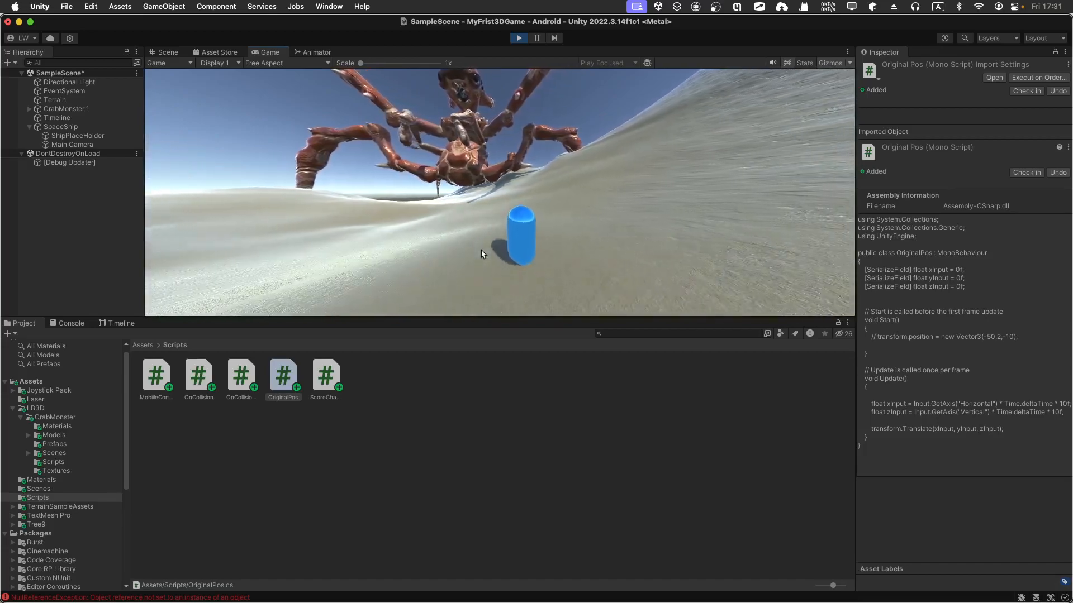
key(w)
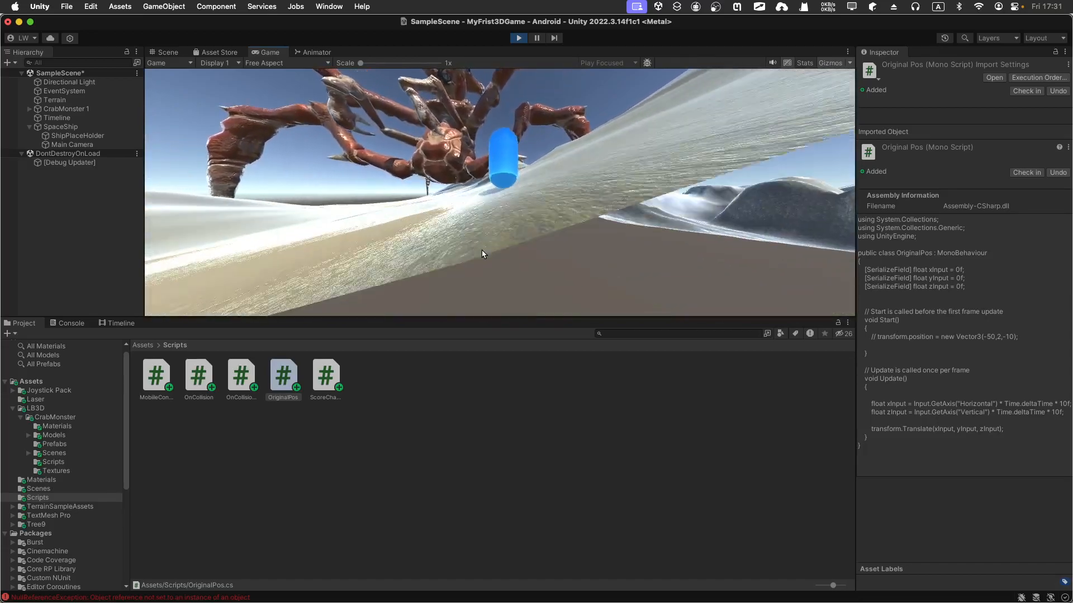
key(s)
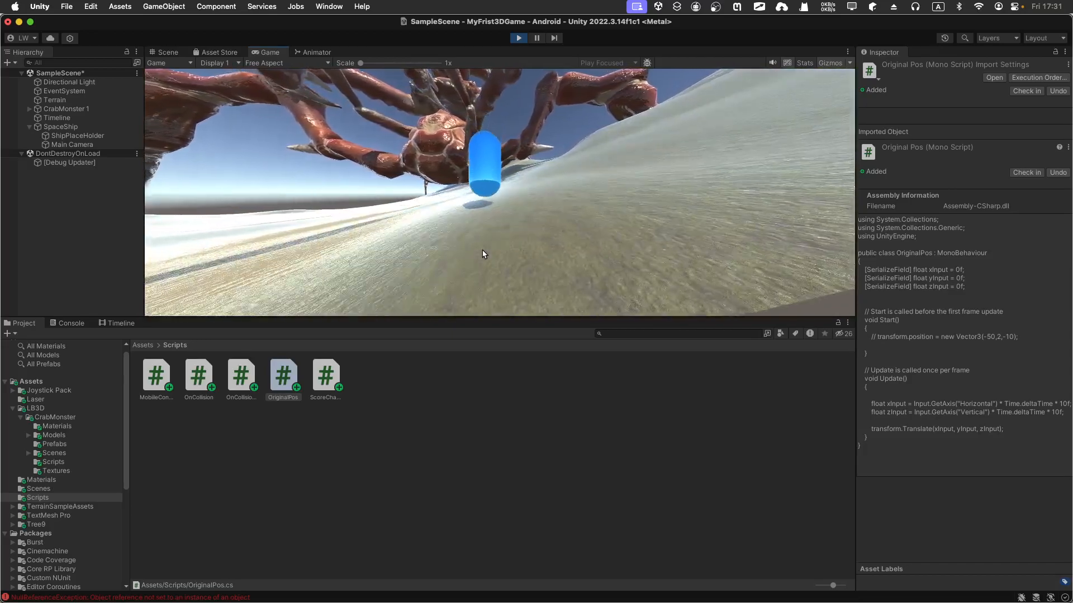
key(w)
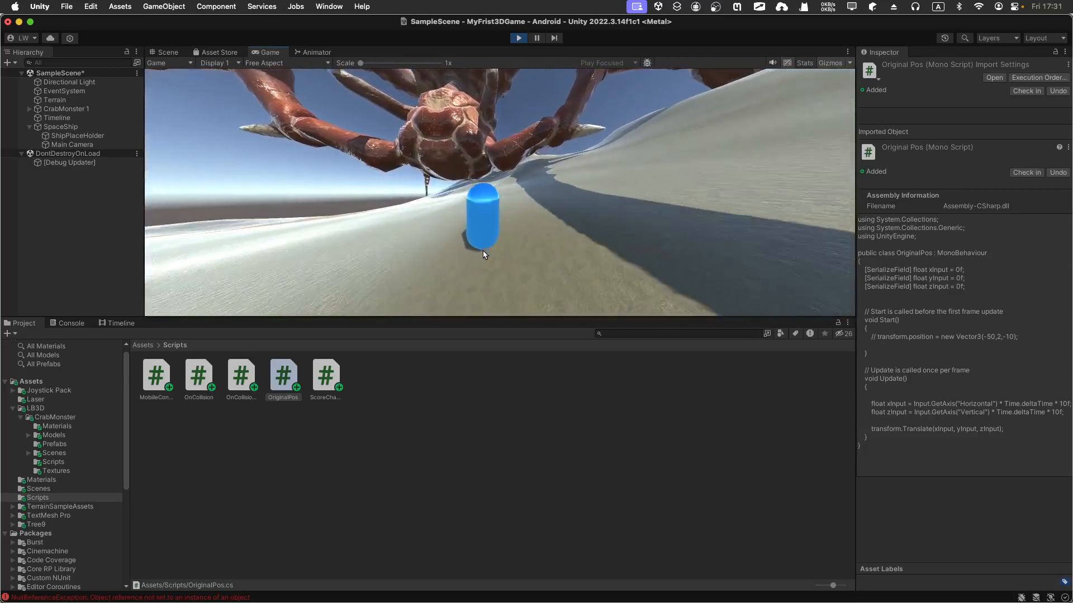
key(w)
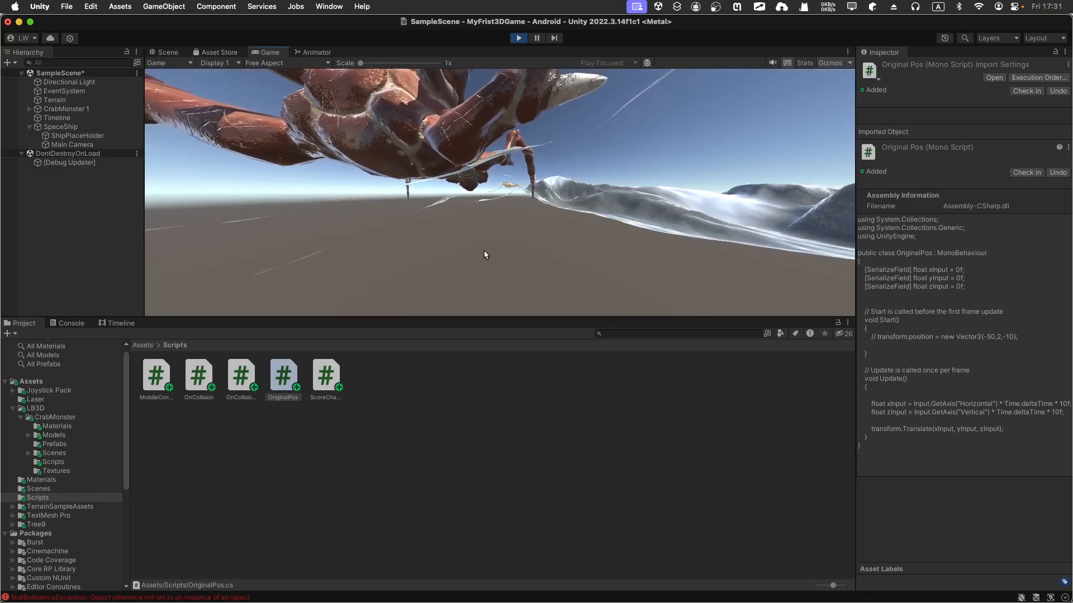
key(s)
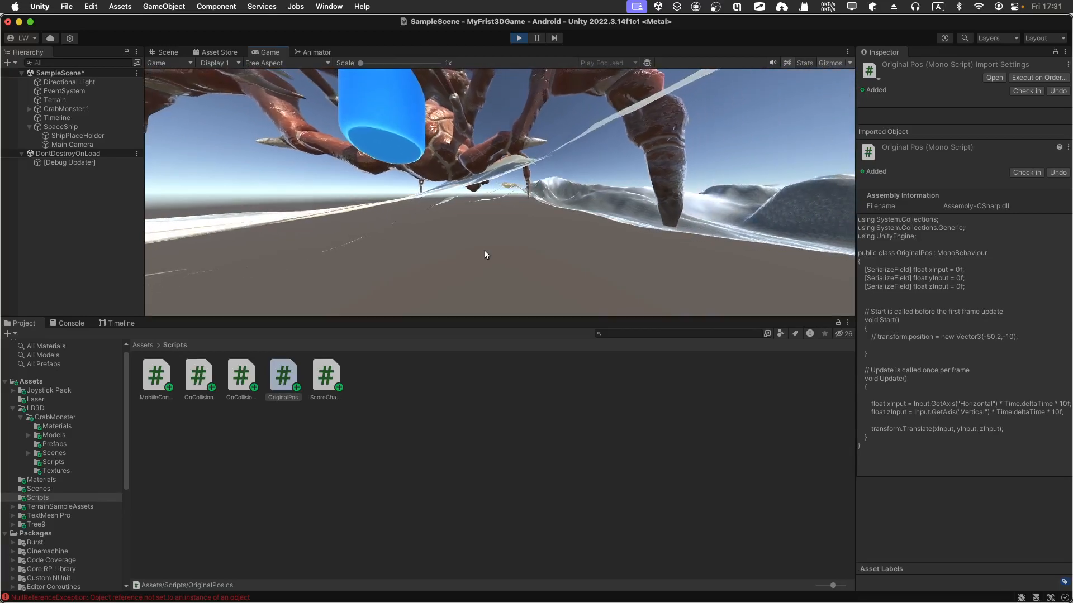
key(s)
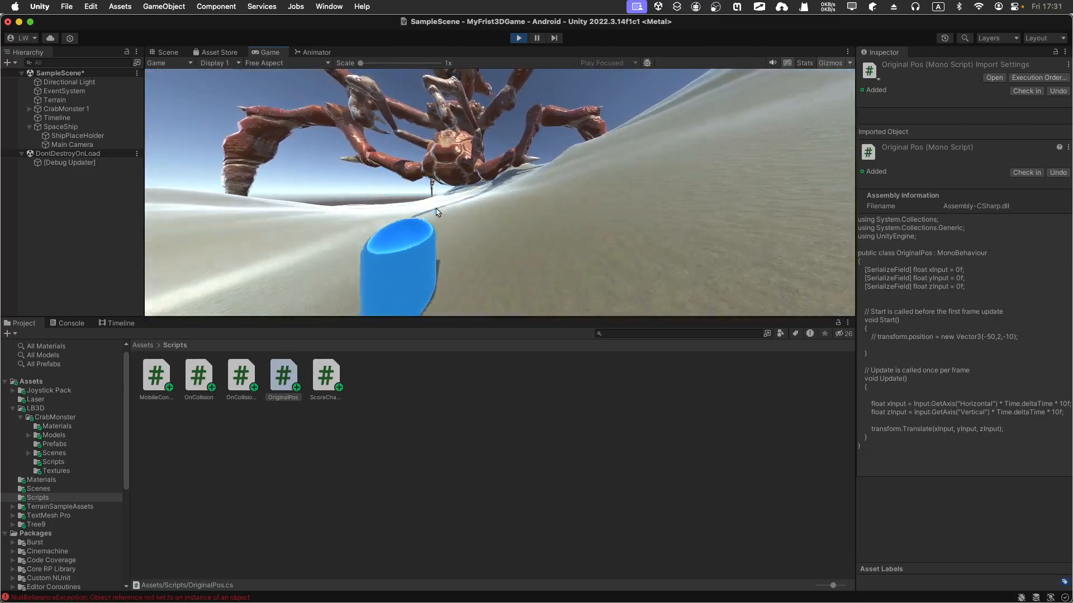
key(a)
key(s)
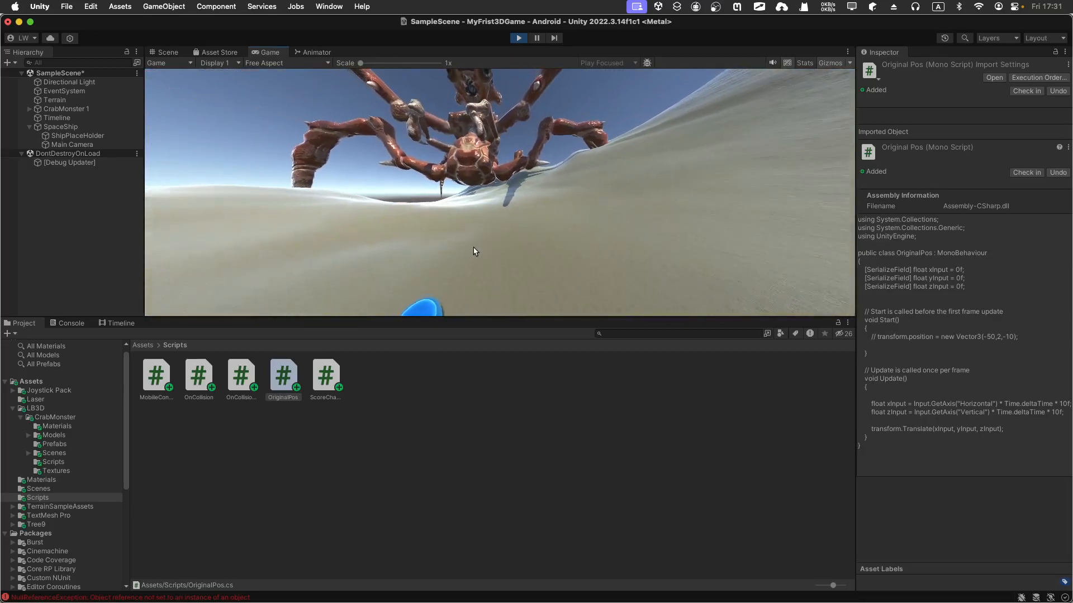
key(w)
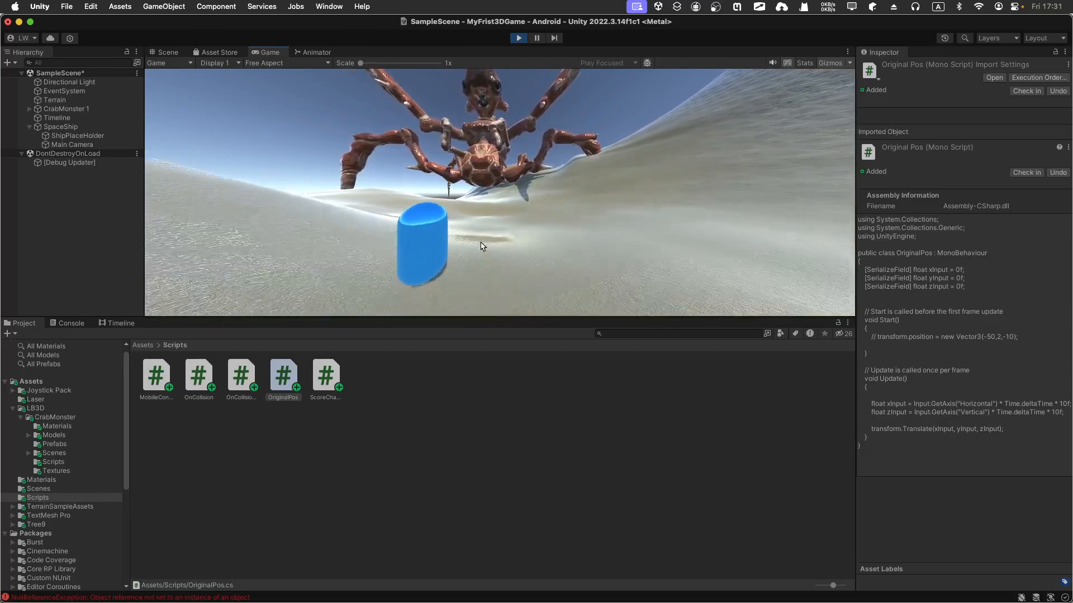
key(w)
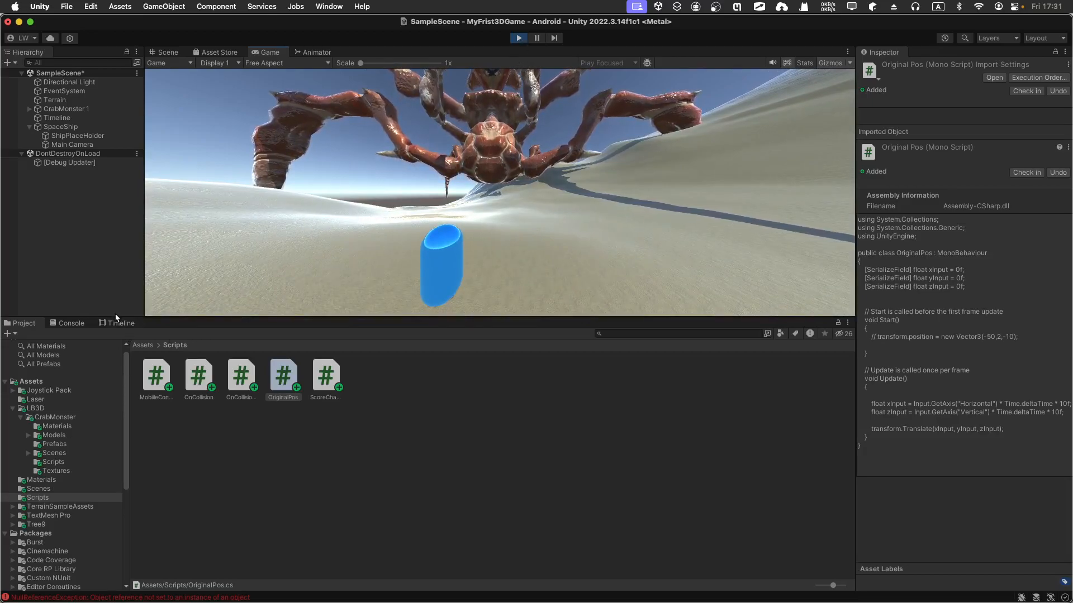
click(518, 38)
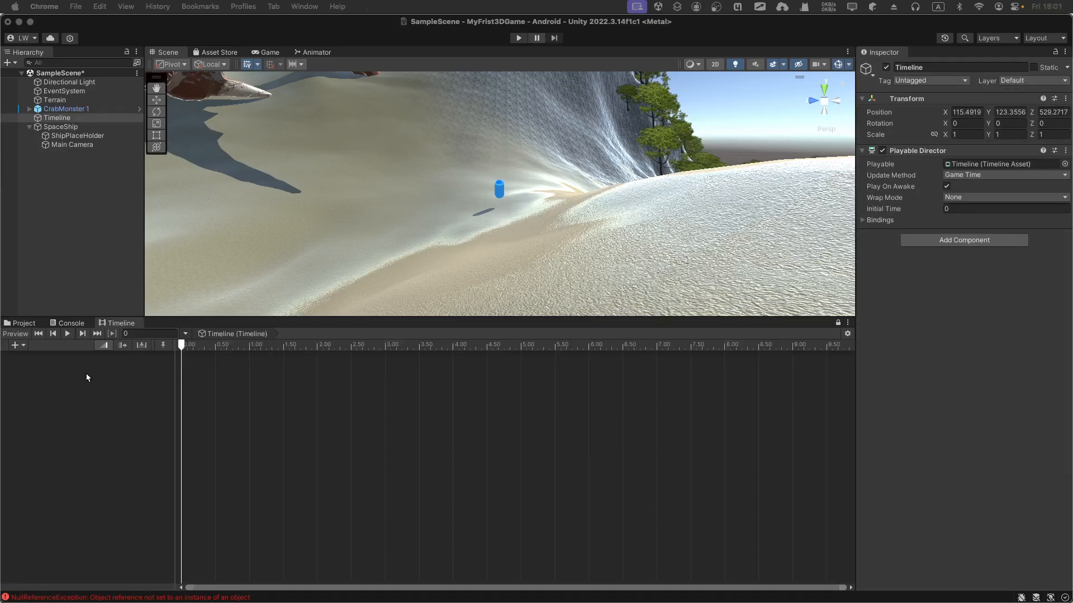
Add an Animation Track to the Timeline asset.
click(8, 347)
click(14, 345)
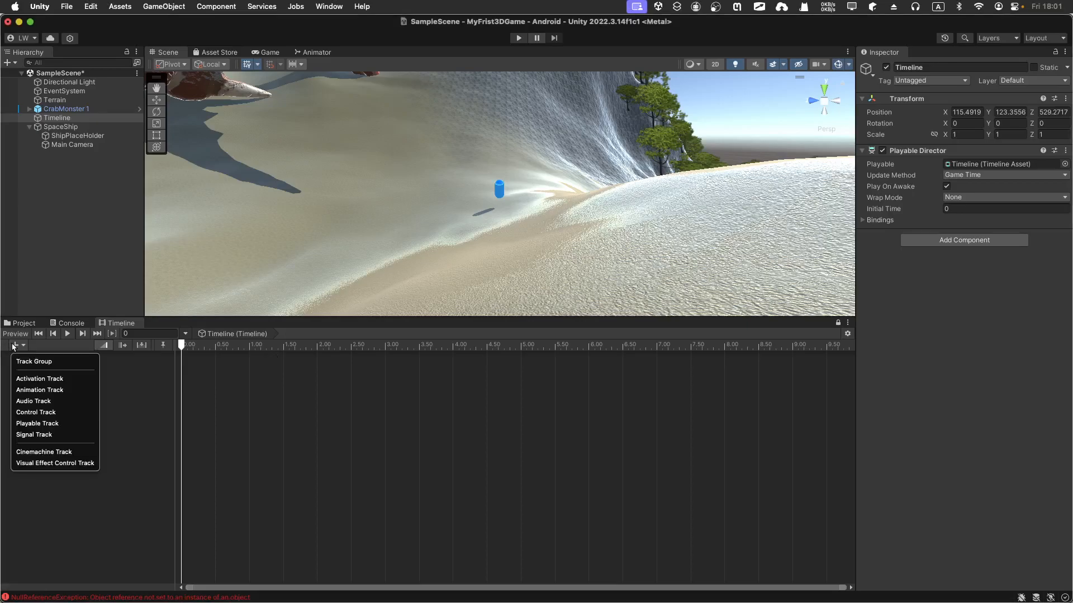
click(56, 391)
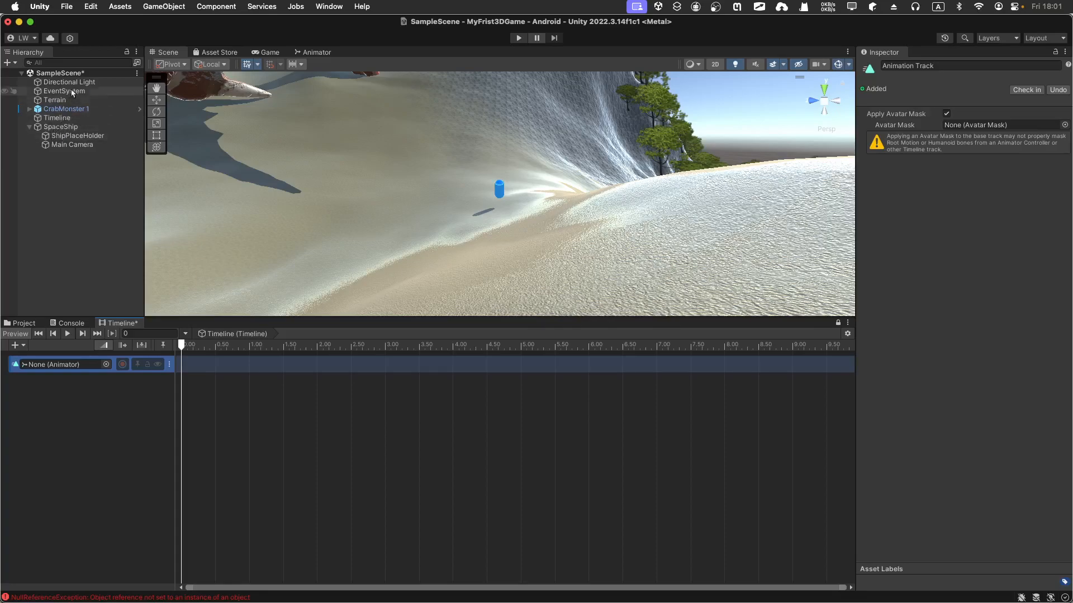
Bind the SpaceShip to the new animation track by creating an Animator on it, and select the SpaceShip in the scene.
click(62, 129)
drag(63, 132, 64, 361)
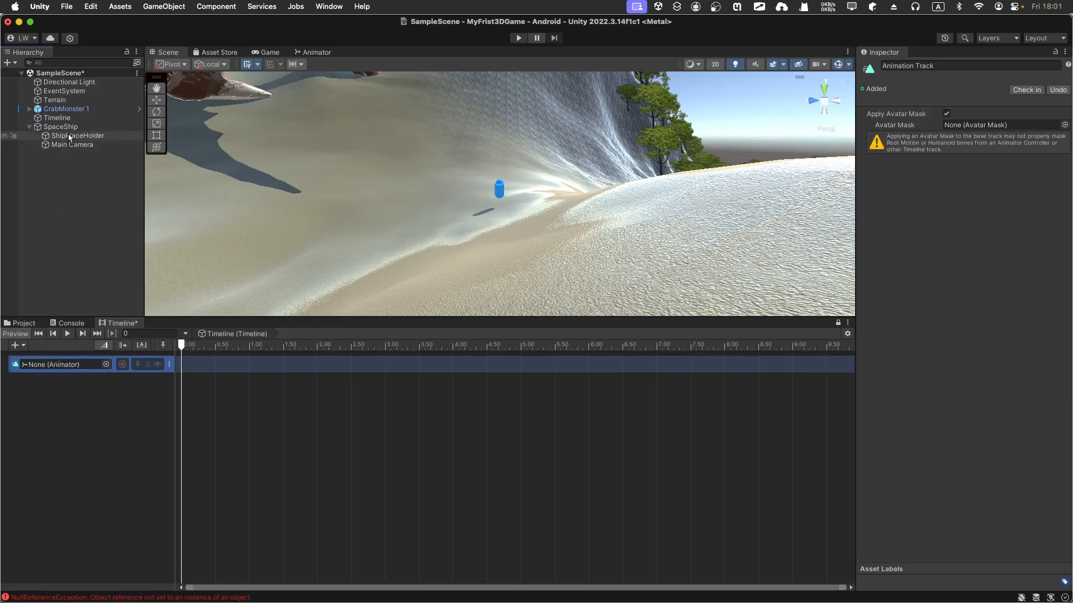
drag(66, 128, 60, 367)
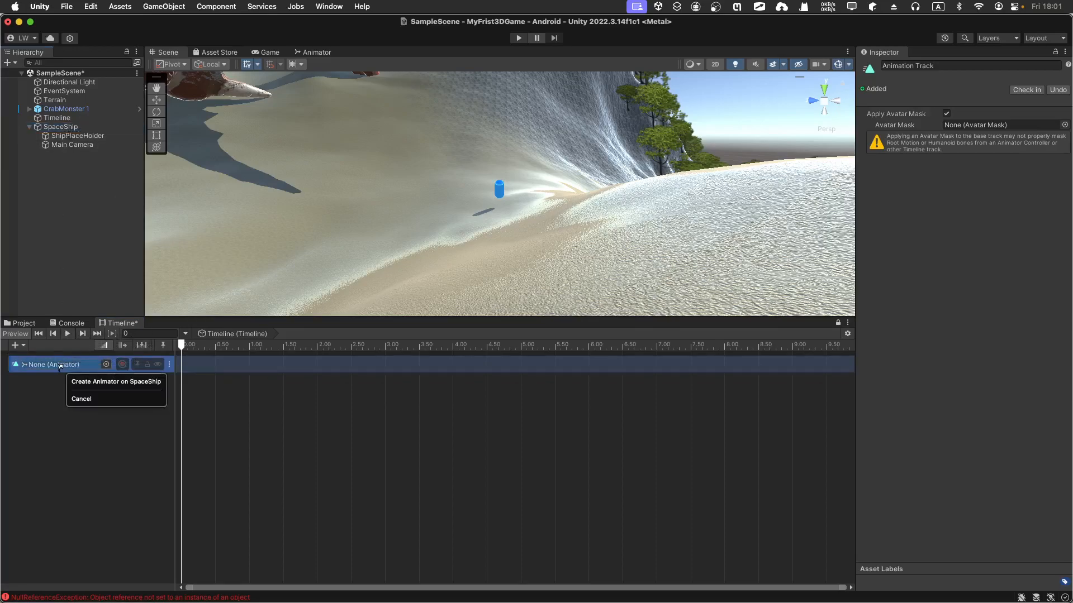
click(79, 384)
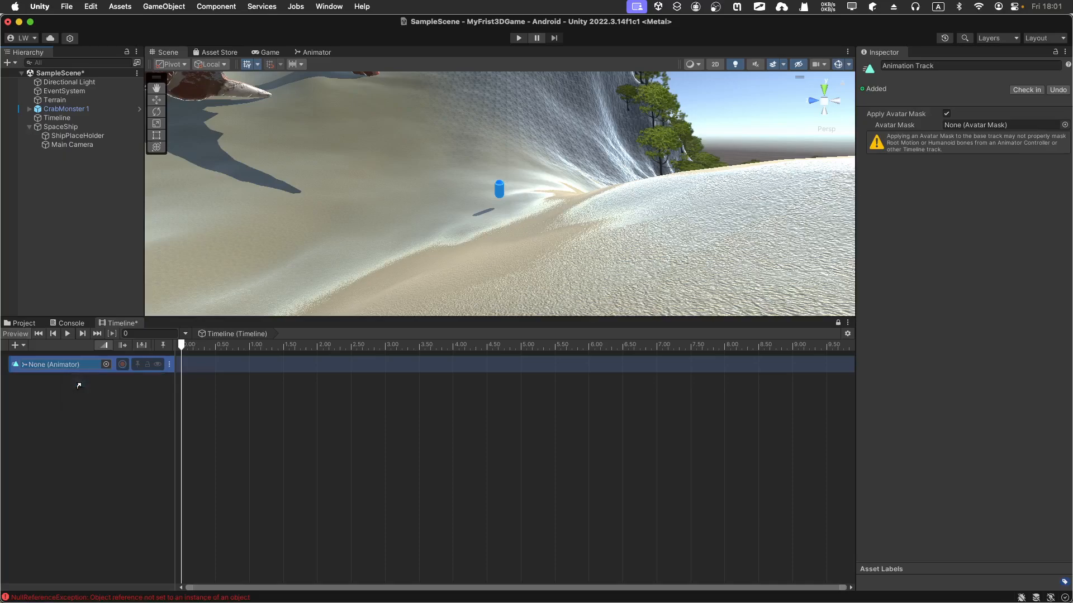
click(67, 127)
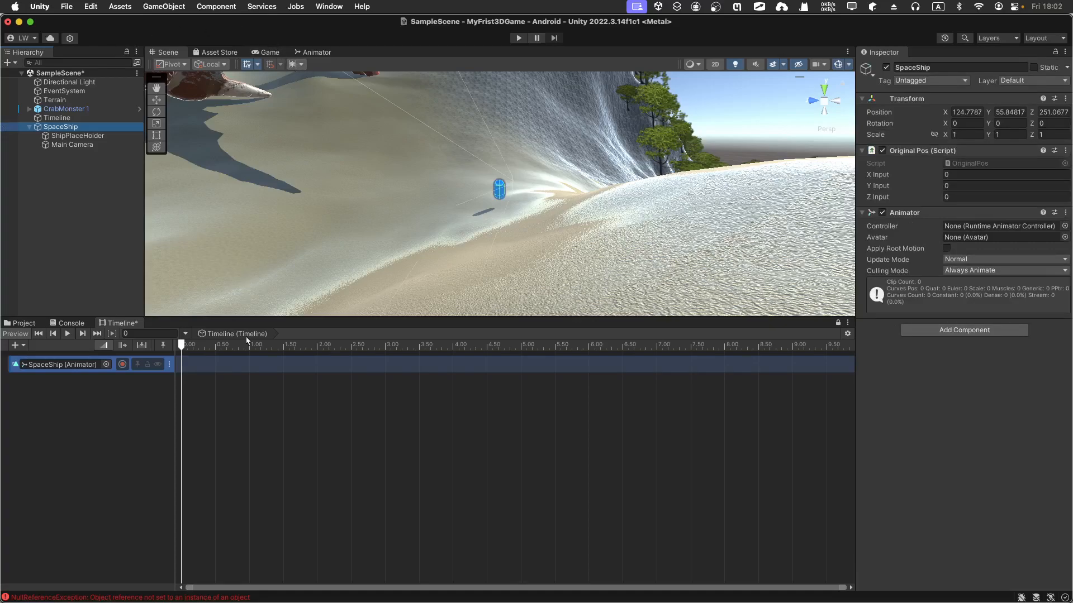
scroll(537, 139, up, 2)
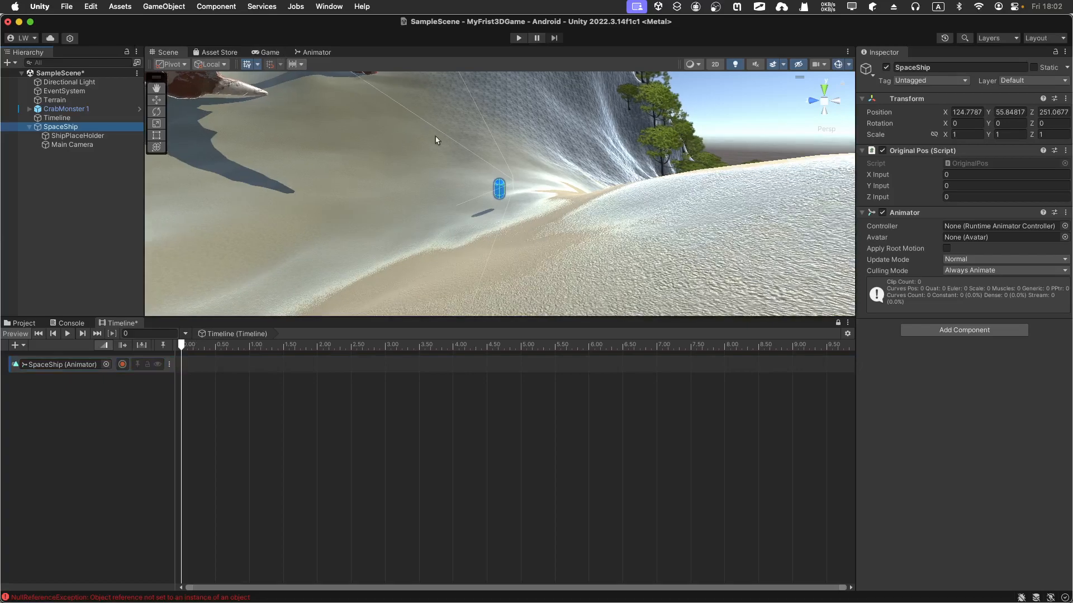
scroll(556, 137, up, 2)
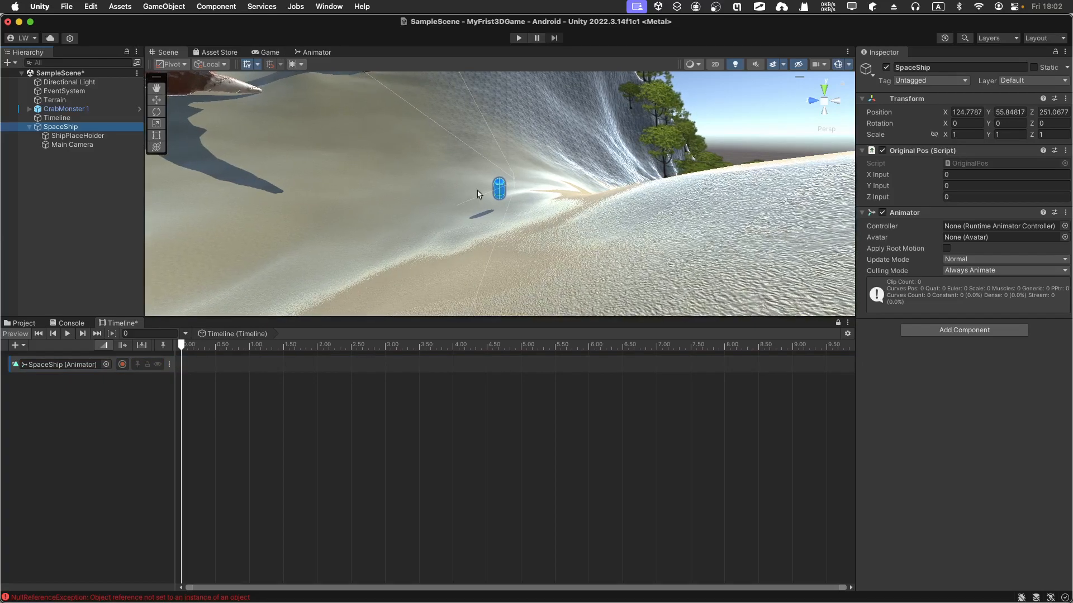
Start recording on the SpaceShip animation track and key the SpaceShip at the timeline start, raised to Y position 58.2.
click(122, 364)
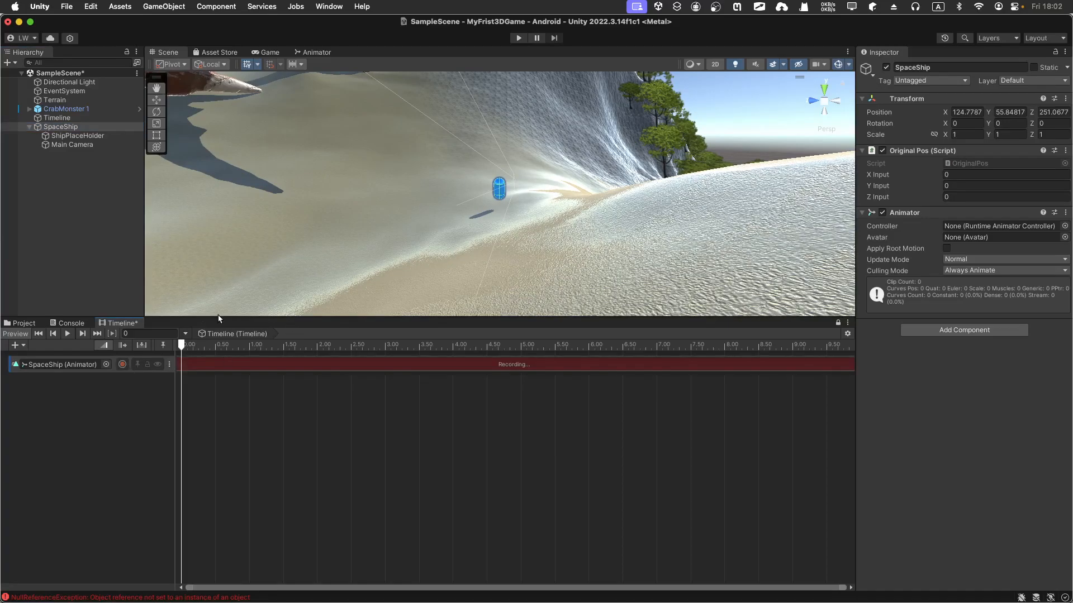
click(112, 128)
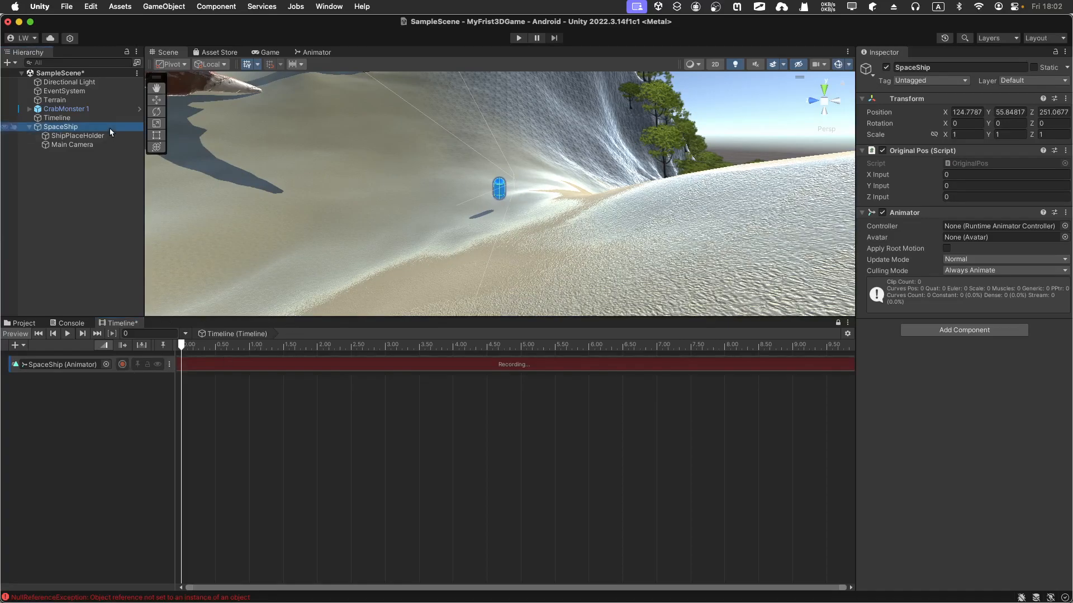
key(w)
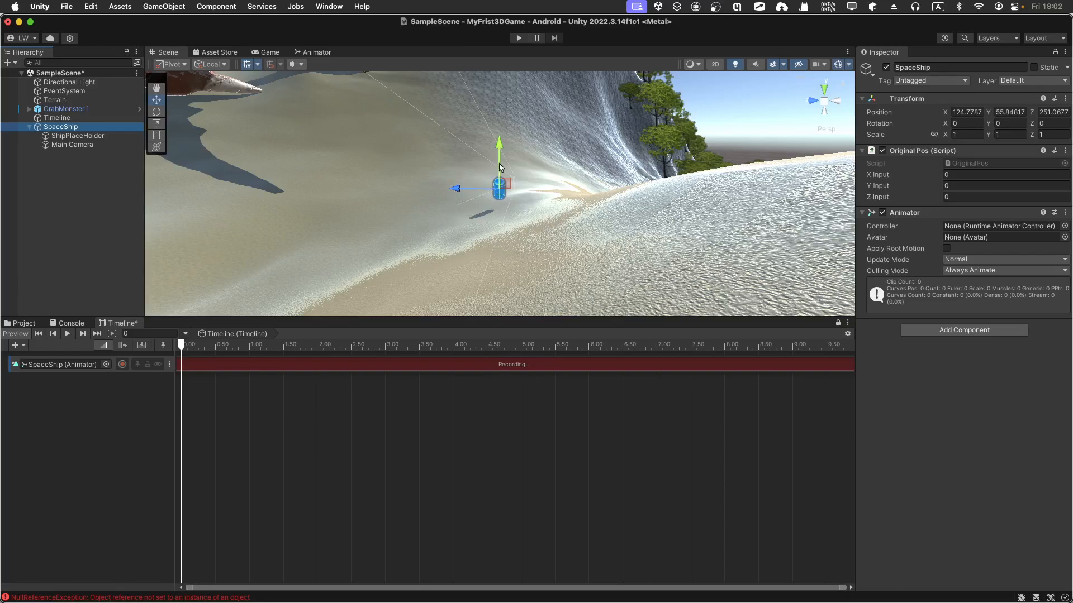
drag(499, 154, 499, 130)
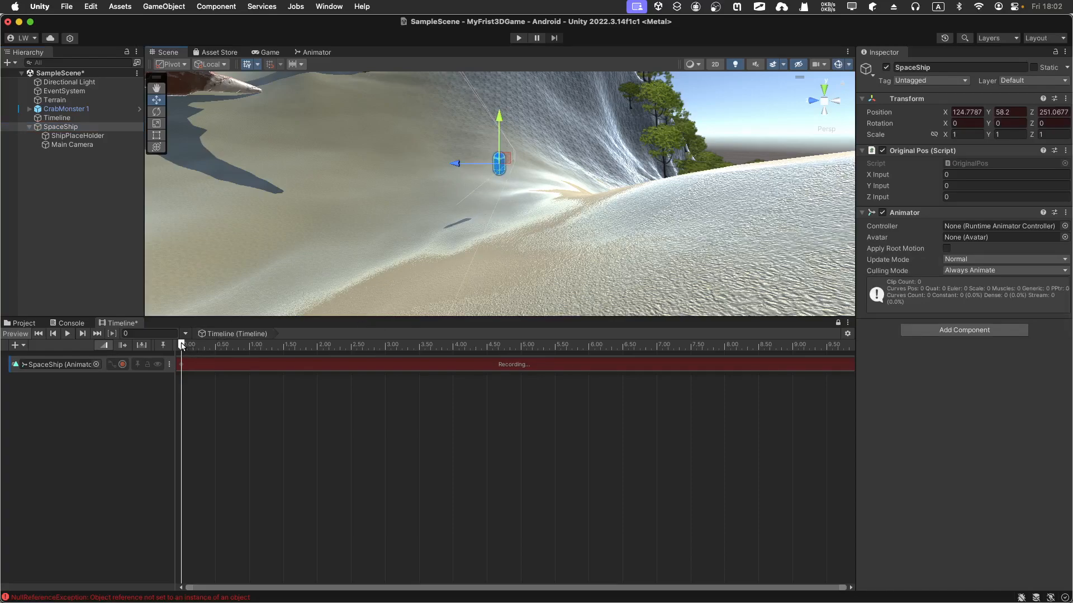
Key the SpaceShip at 2.05 s with Z position 268.79 and Y rotation 14.61, and at about 4.17 s with Y rotation -54.36.
drag(181, 344, 321, 341)
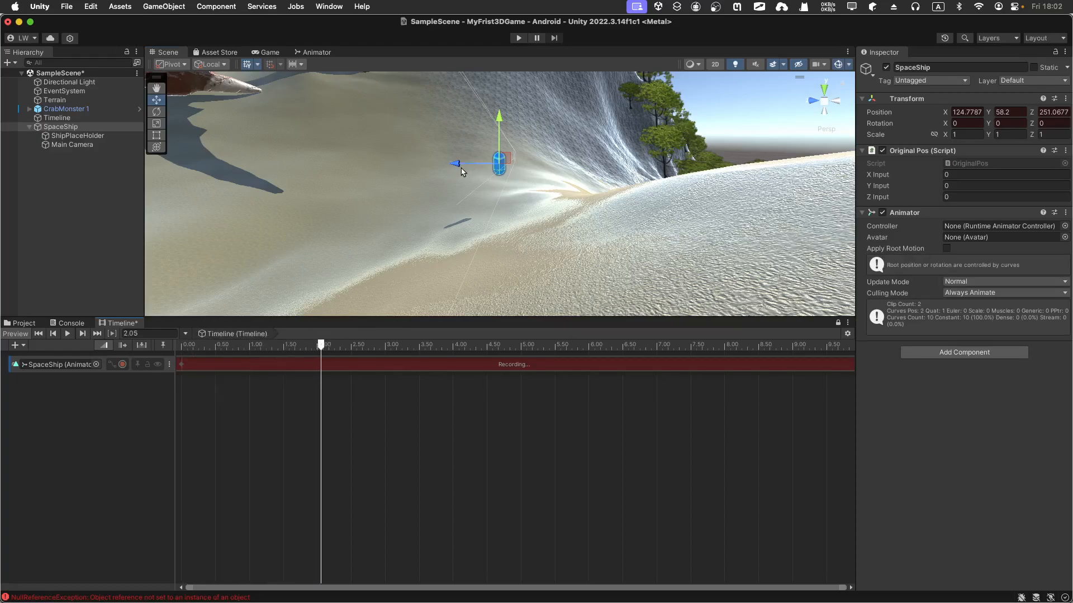
drag(461, 167, 270, 175)
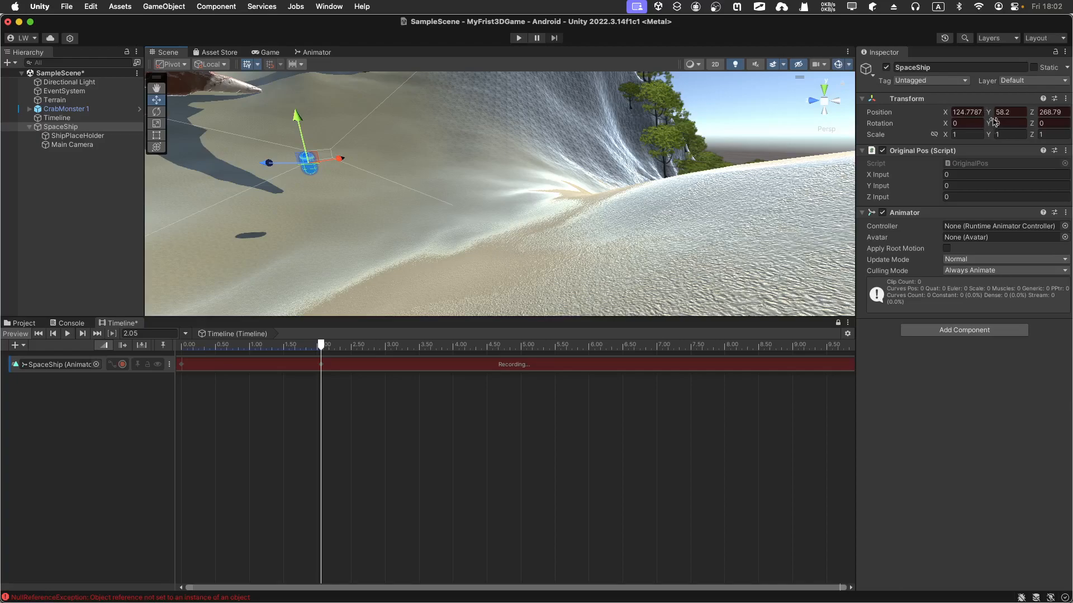
drag(988, 124, 1069, 173)
drag(323, 347, 467, 347)
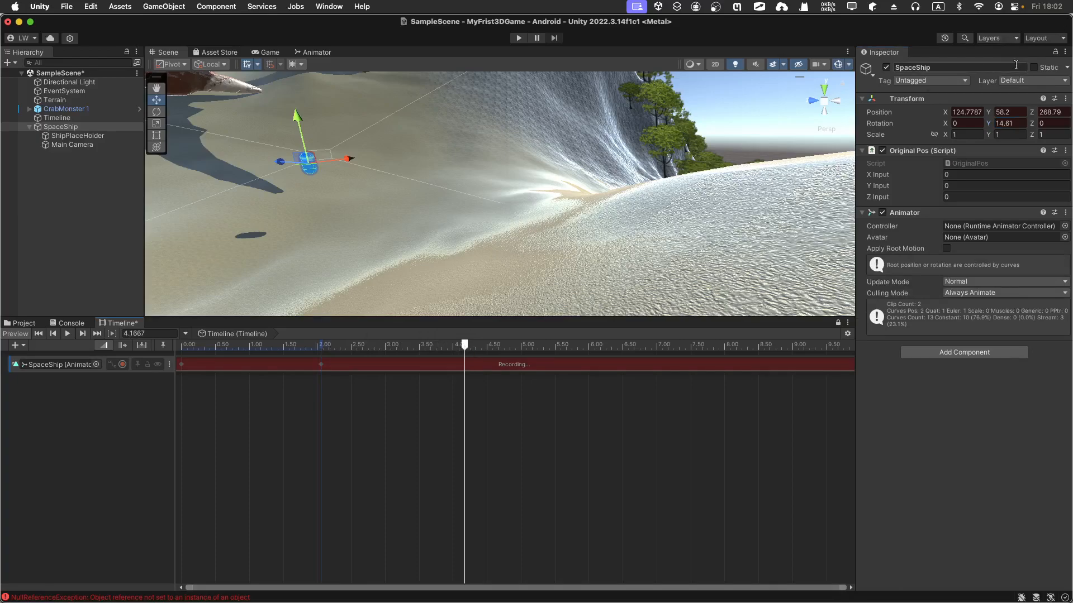
drag(987, 124, 255, 132)
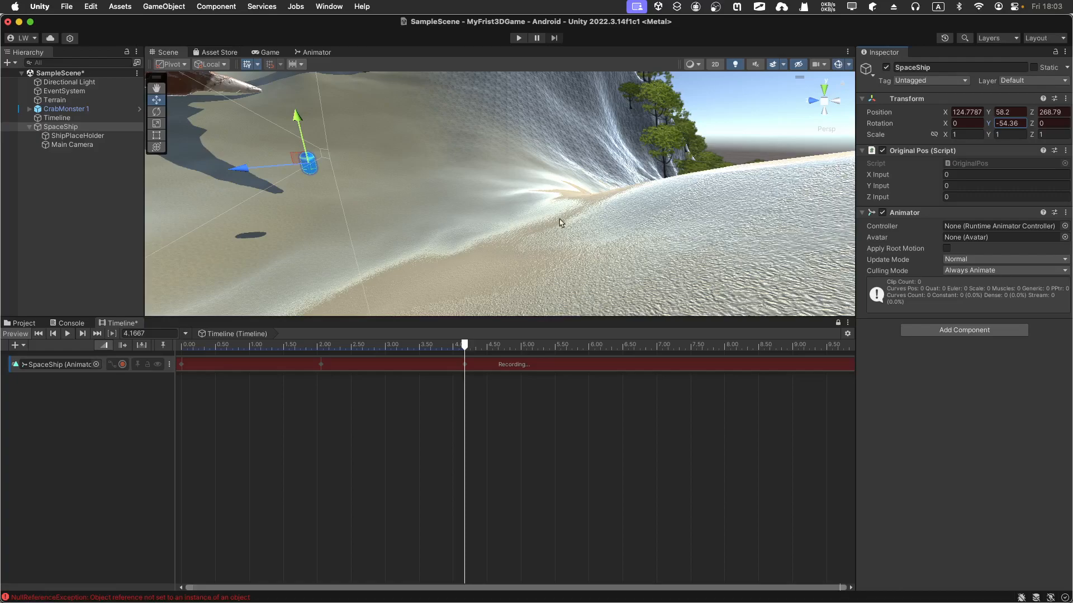
Key the SpaceShip at about 6.62 s with Y position 67.2, X rotation -17.17 and Z rotation -4.9, and stop recording.
drag(467, 347, 630, 337)
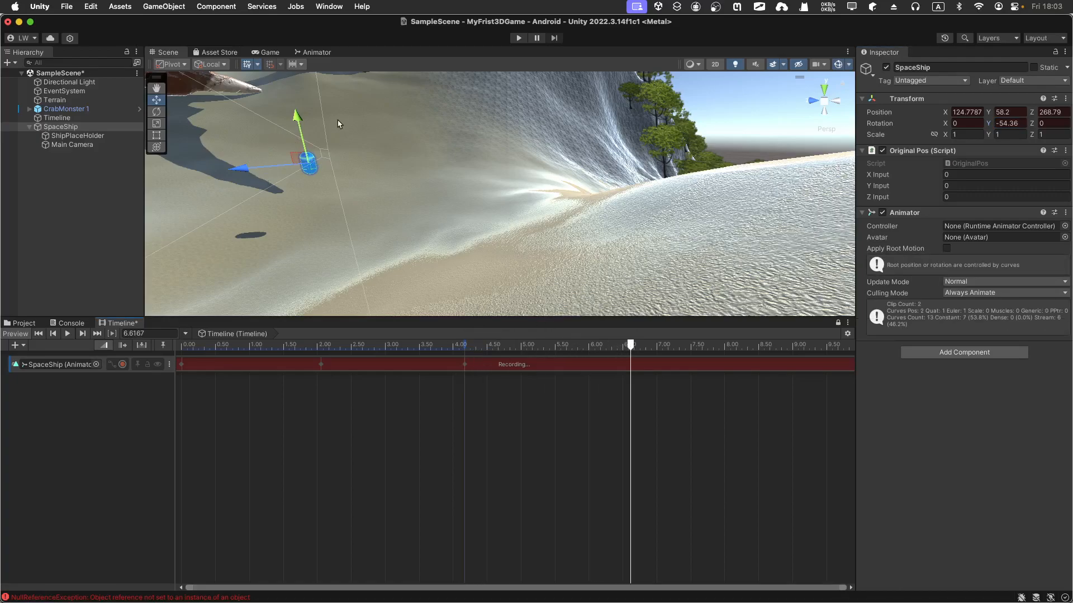
drag(297, 121, 313, 27)
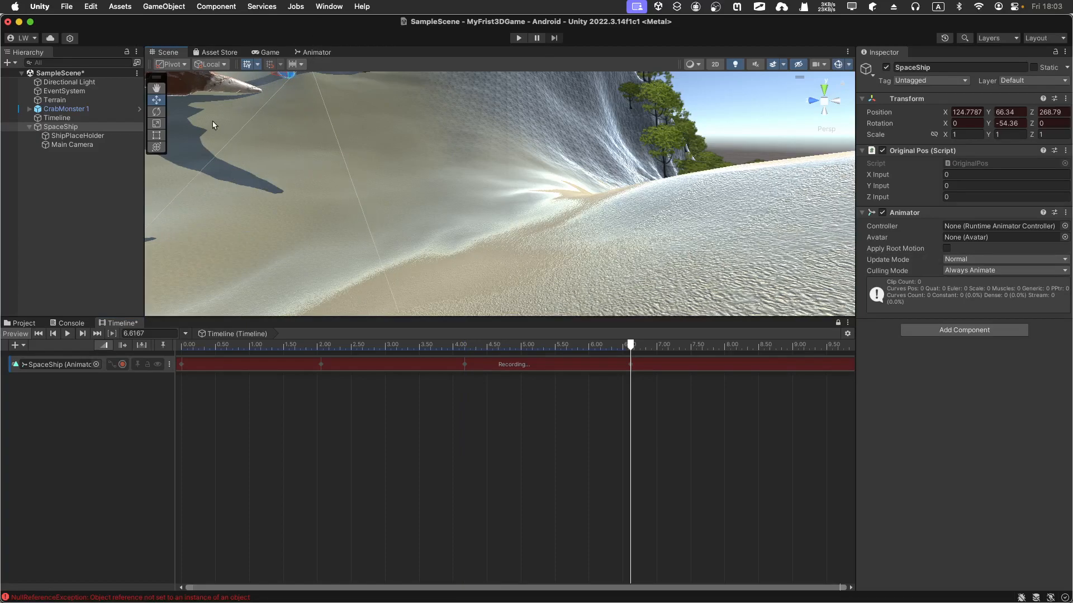
right_drag(214, 139, 128, 53)
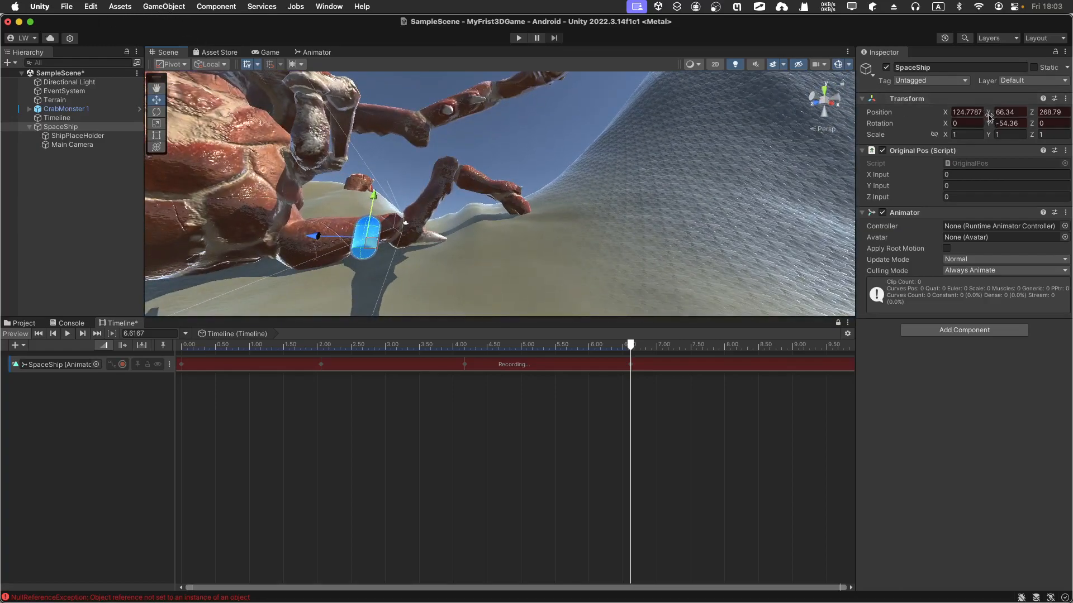
mouse_move(988, 114)
mouse_down()
mouse_move(1015, 114)
mouse_move(996, 115)
mouse_up()
drag(1032, 124, 1023, 118)
drag(946, 125, 632, 70)
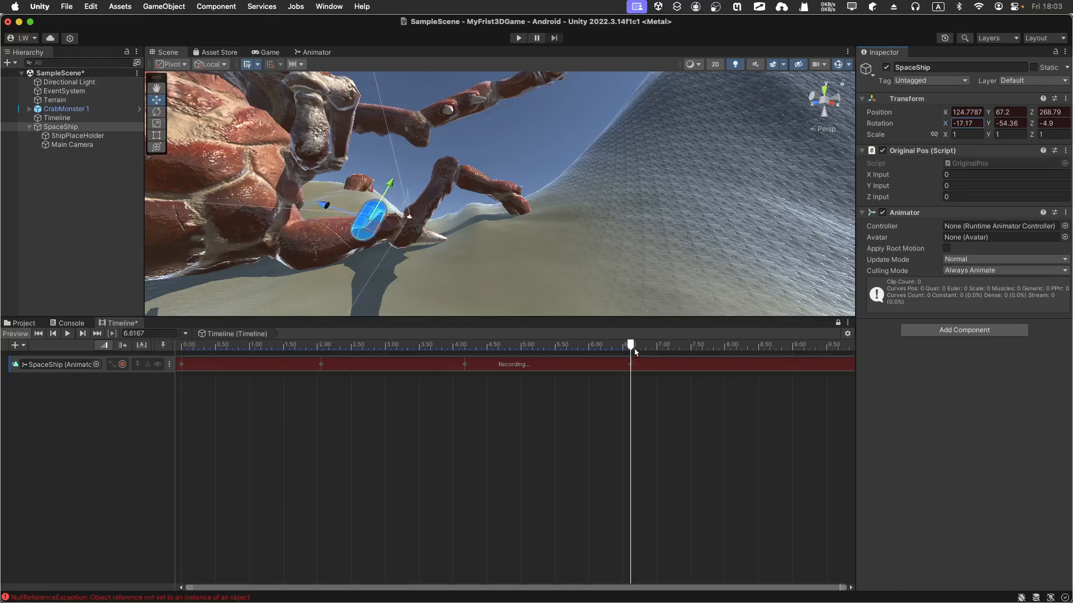
click(122, 365)
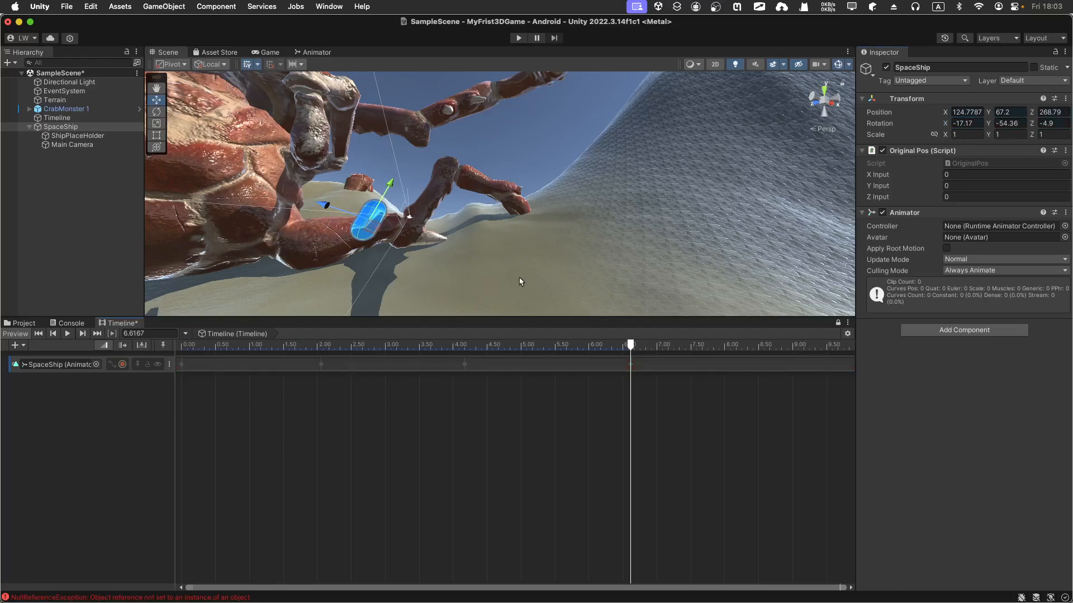
Scrub through the timeline to preview the SpaceShip's animation in the scene, and return the playhead to the start.
drag(631, 345, 181, 345)
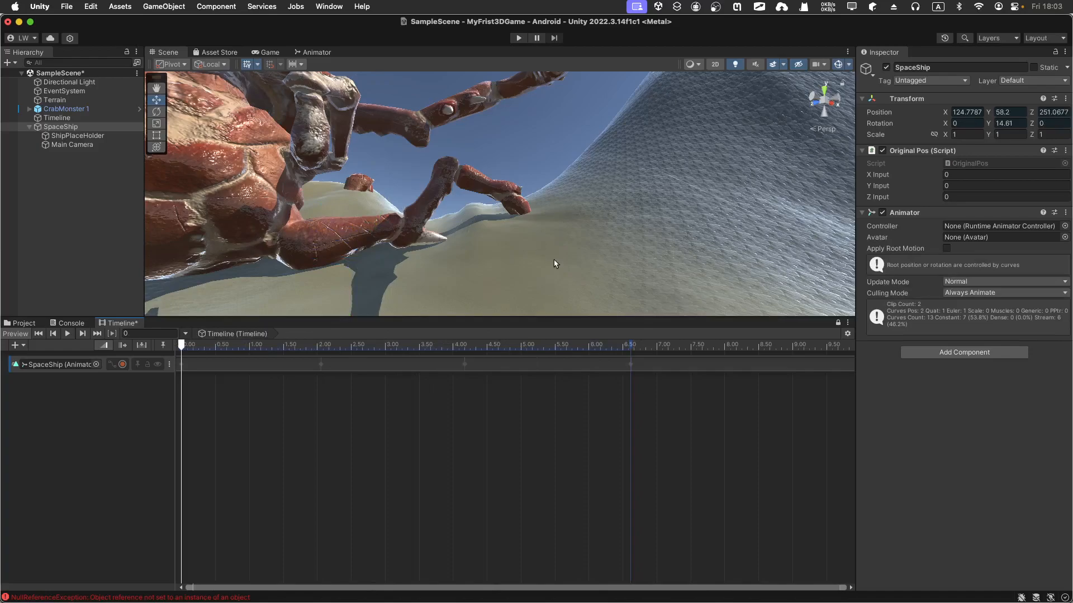
right_drag(554, 261, 480, 282)
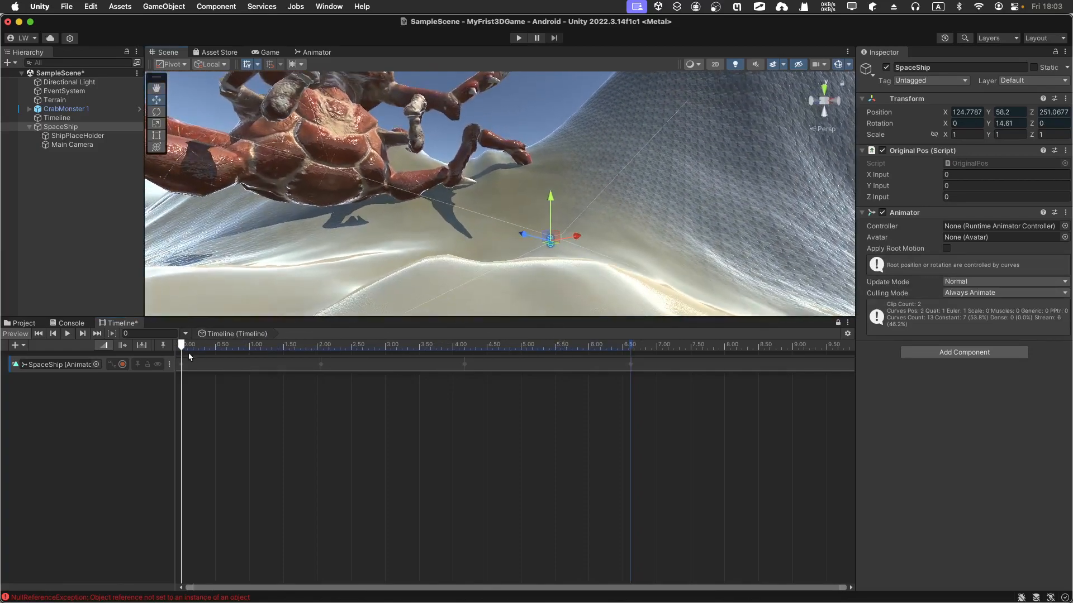
drag(182, 344, 168, 362)
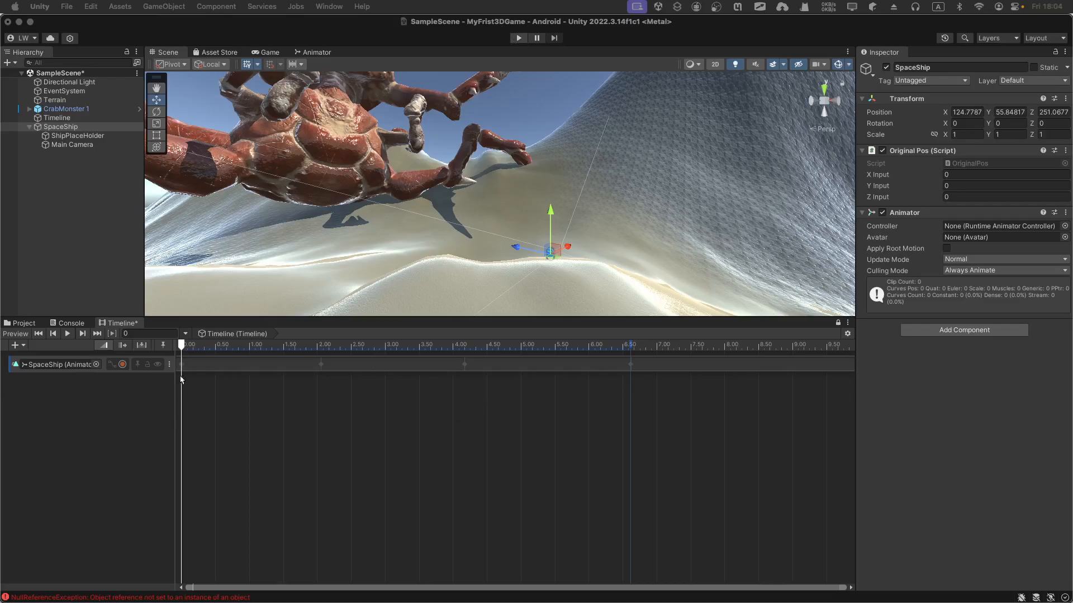
click(181, 343)
drag(282, 351, 415, 358)
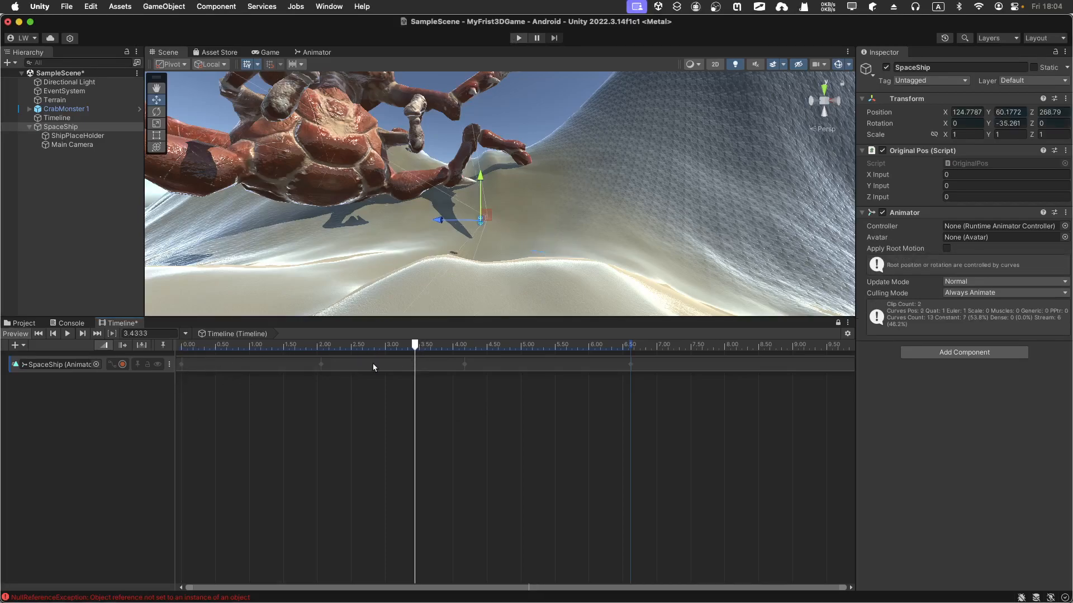
click(181, 345)
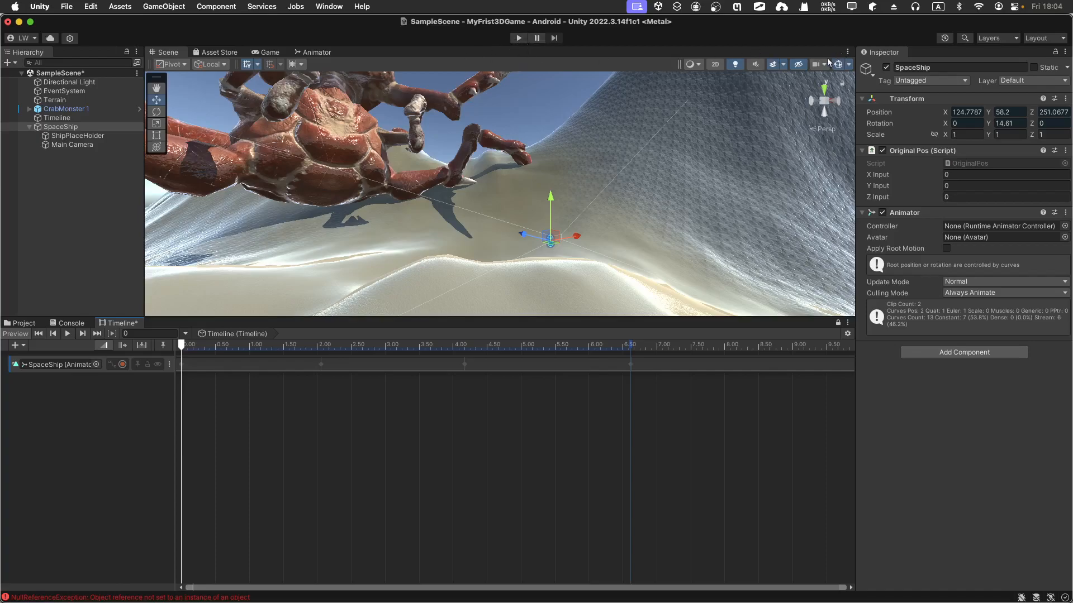
Set the Game view to Play Maximized, play-test the cutscene through the SpaceShip's camera, and end the play test.
click(272, 55)
click(620, 63)
click(615, 79)
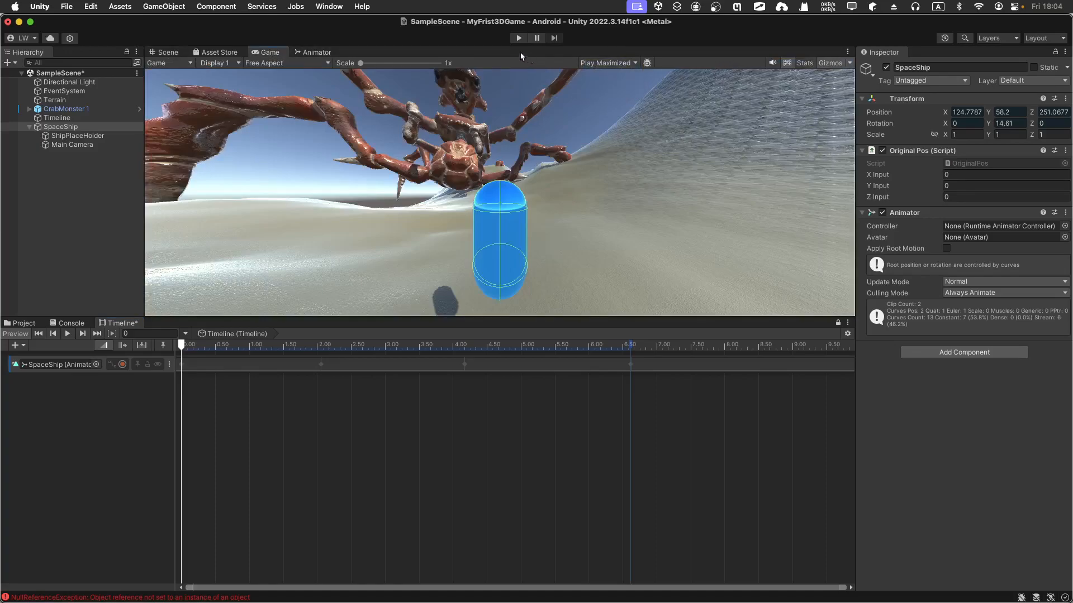
click(518, 38)
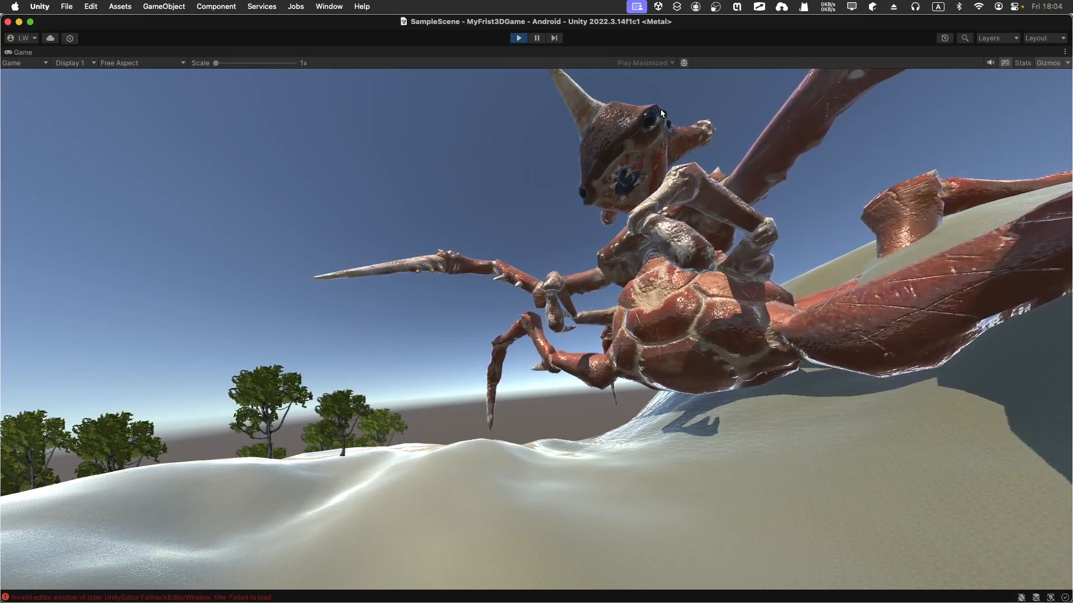
click(519, 39)
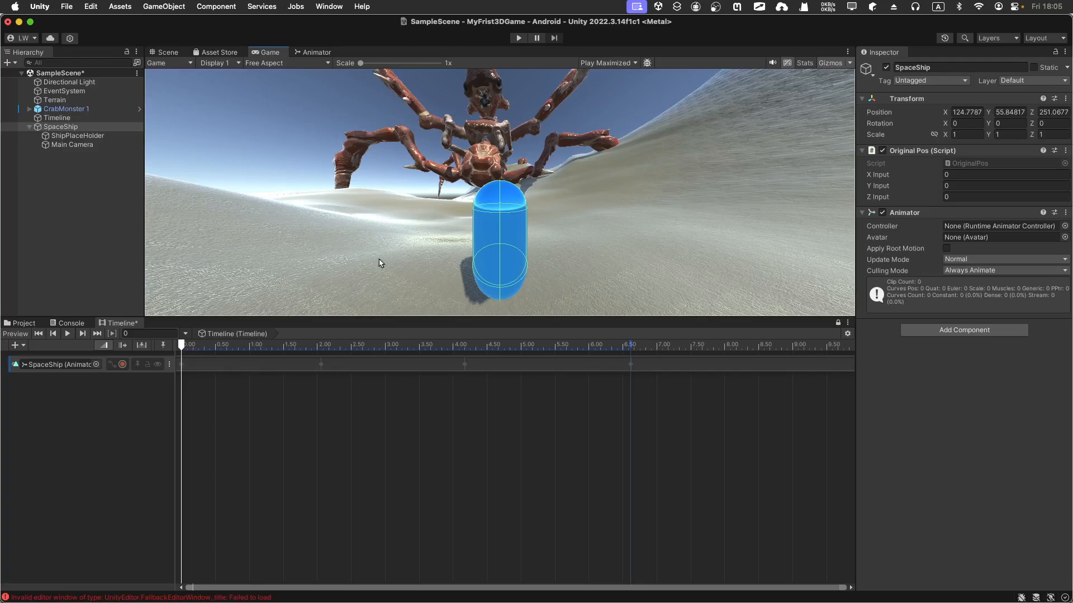
click(375, 452)
key(ctrl+Right)
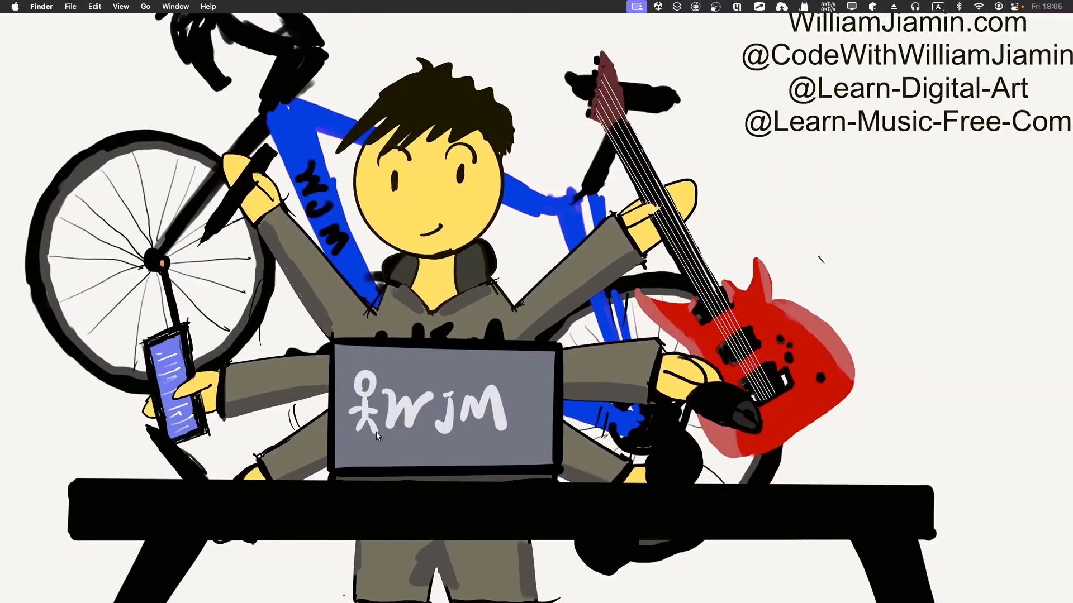